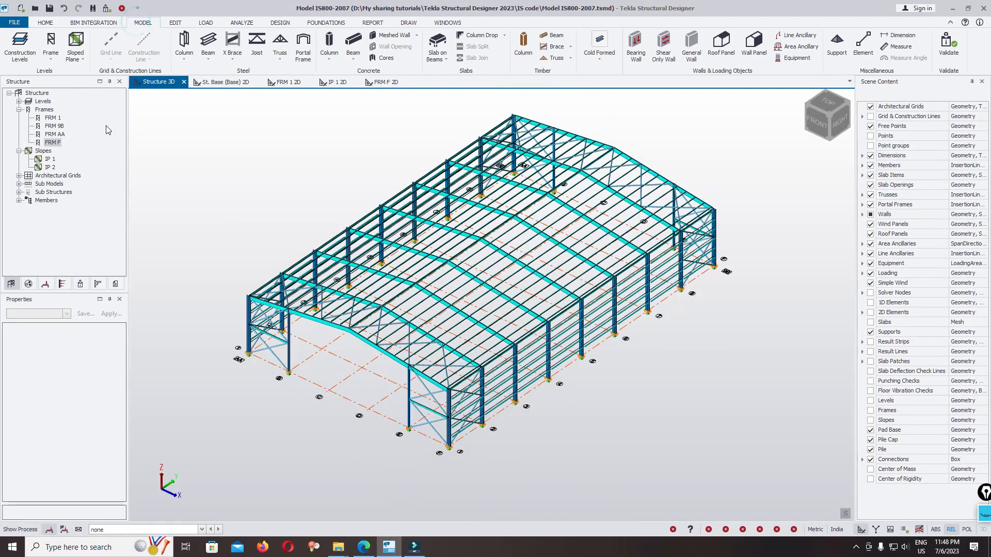
Open the 2D view of level St. 1 (1) from the structure's levels
{"action": "left_click", "coordinate": [11, 286]}
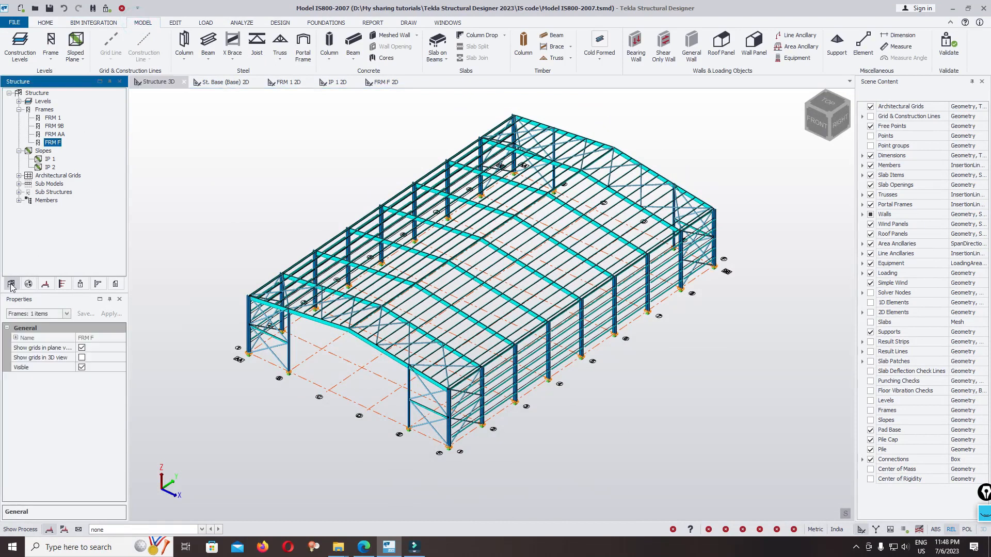
{"action": "left_click", "coordinate": [20, 102]}
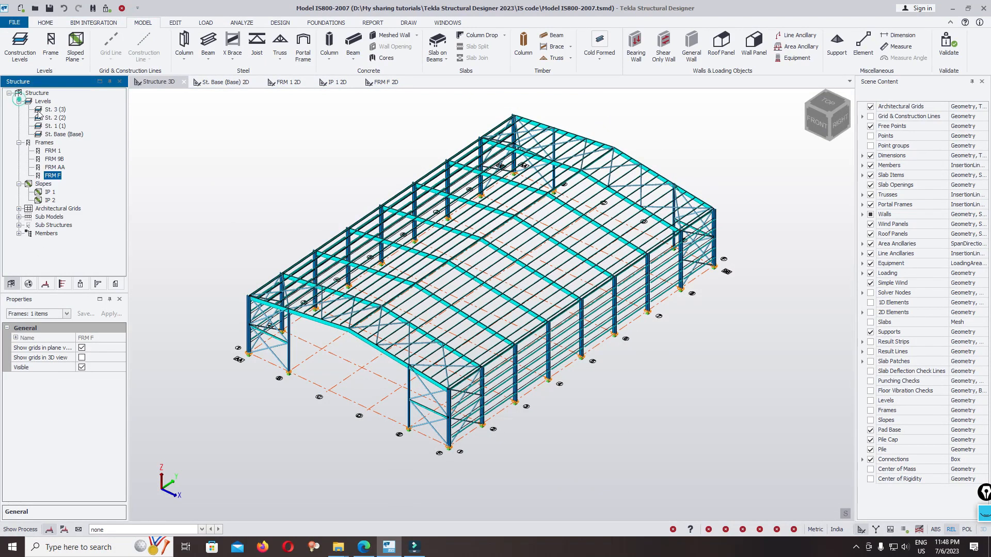
{"action": "double_click", "coordinate": [60, 126]}
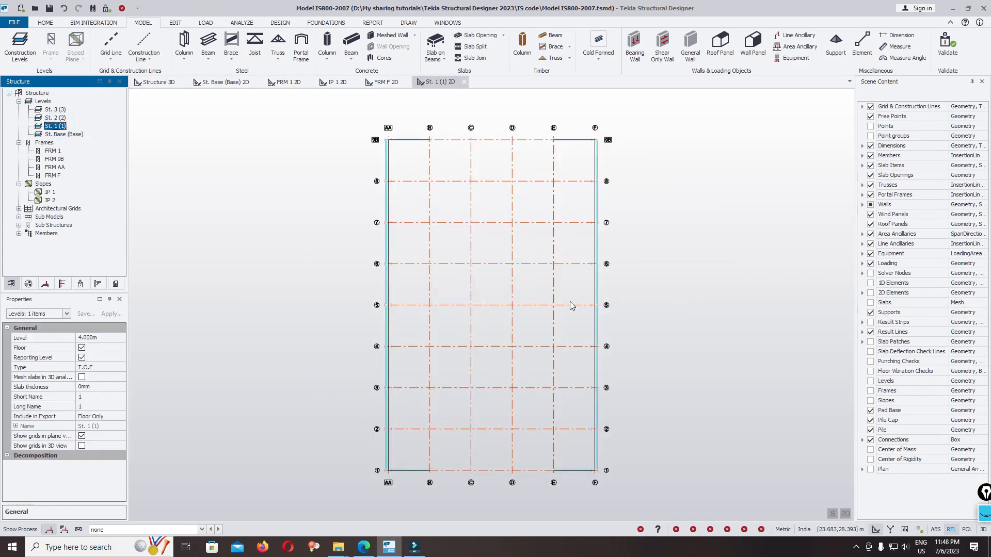
{"action": "scroll", "coordinate": [612, 283], "scroll_direction": "up", "scroll_amount": 2}
{"action": "scroll", "coordinate": [461, 389], "scroll_direction": "up", "scroll_amount": 2}
{"action": "scroll", "coordinate": [461, 389], "scroll_direction": "up", "scroll_amount": 1}
{"action": "scroll", "coordinate": [466, 339], "scroll_direction": "down", "scroll_amount": 2}
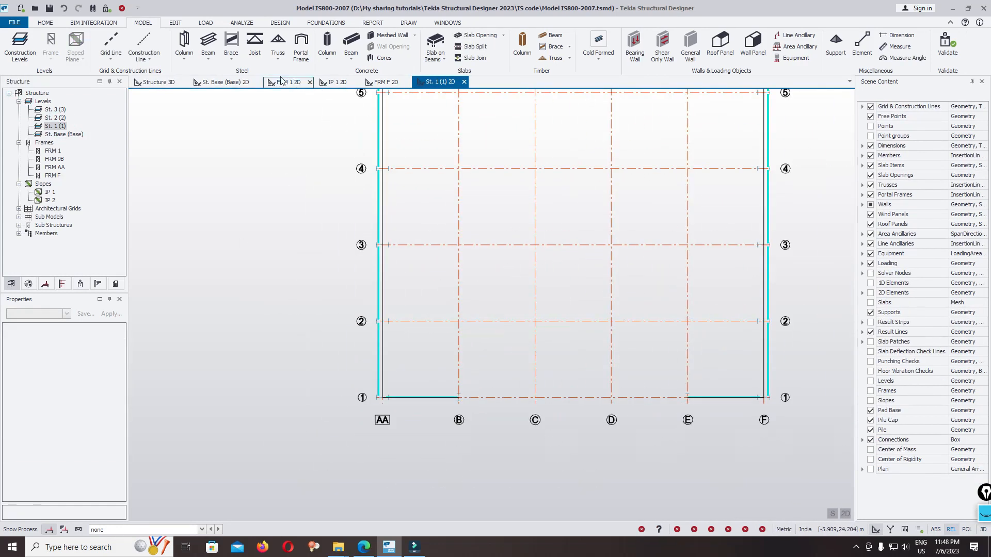
Start a steel column with top level St. 1 (1), design section order DSP NPB and section ISP NPB 300x150x36.52
{"action": "left_click", "coordinate": [183, 46]}
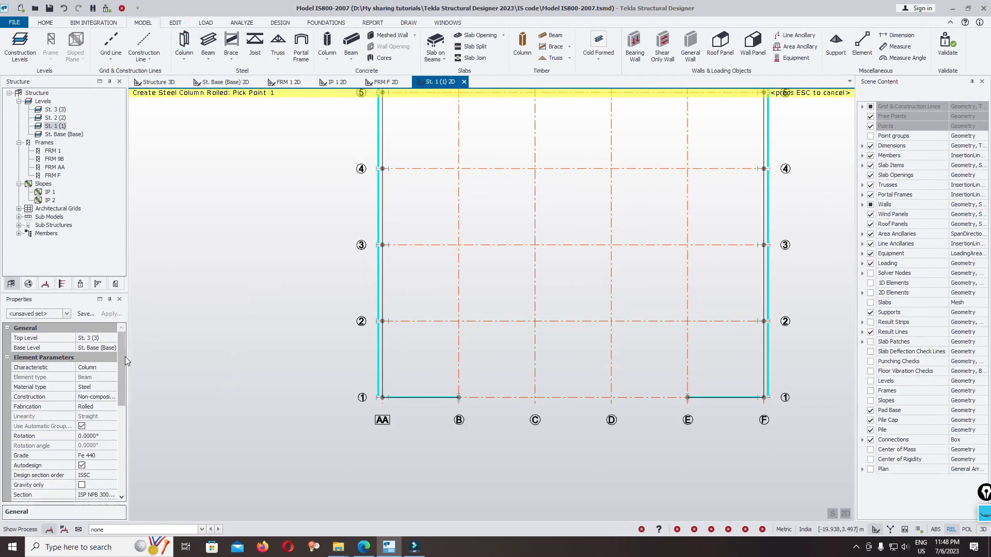
{"action": "left_click", "coordinate": [114, 337]}
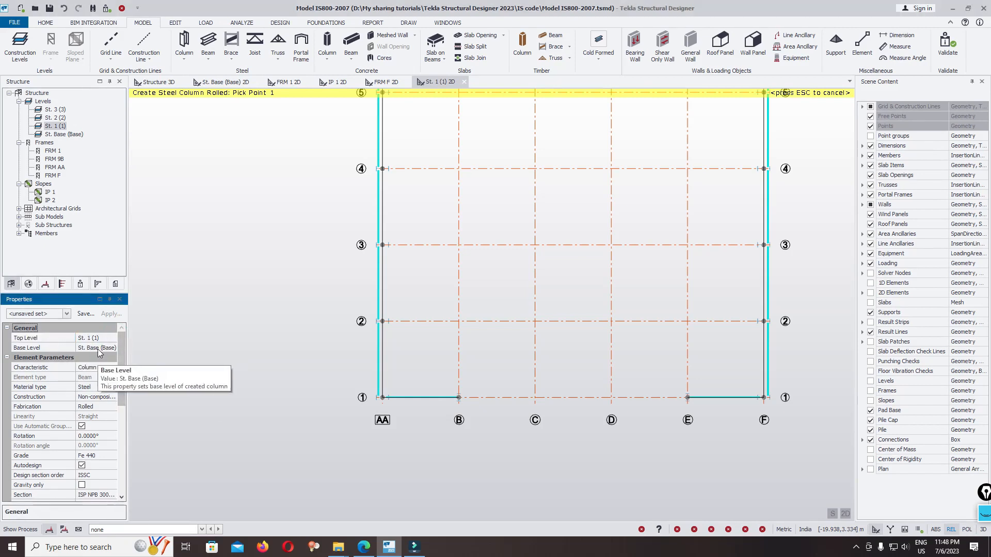
{"action": "scroll", "coordinate": [122, 372], "scroll_direction": "down", "scroll_amount": 3}
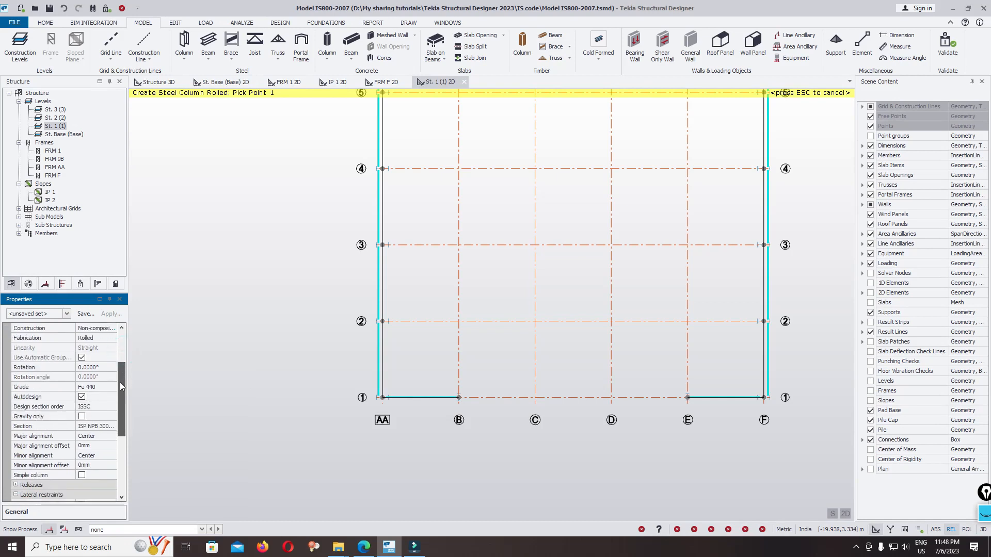
{"action": "scroll", "coordinate": [116, 388], "scroll_direction": "down", "scroll_amount": 1}
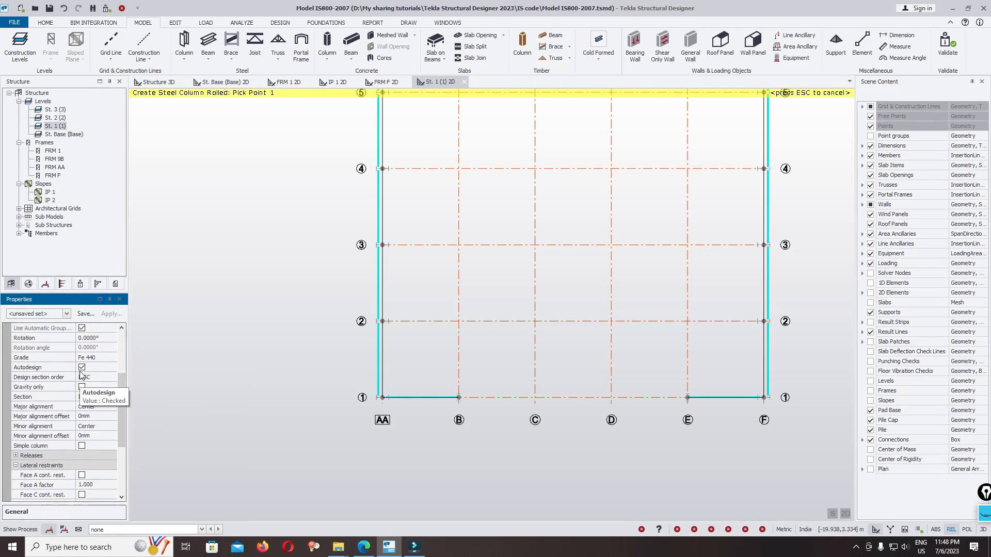
{"action": "left_click", "coordinate": [112, 377]}
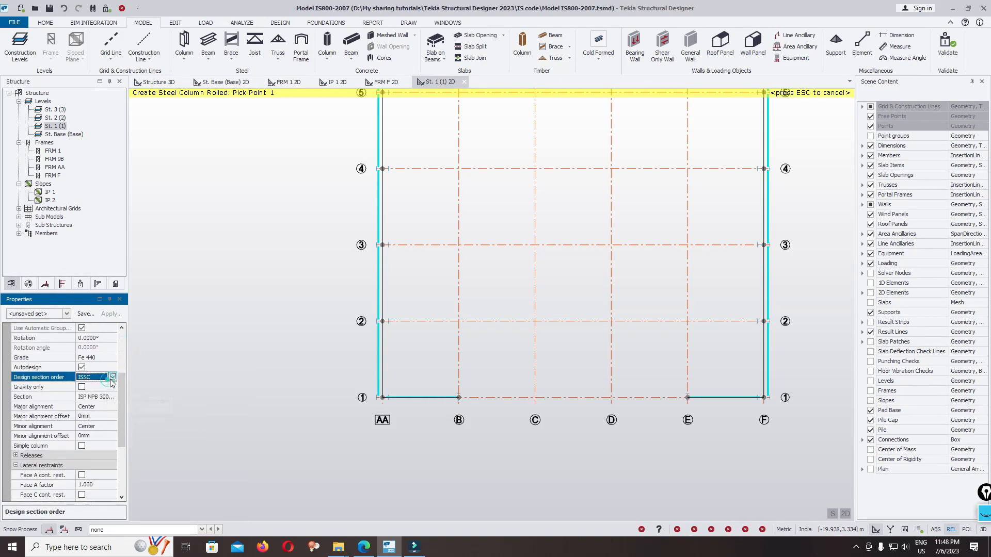
{"action": "left_click", "coordinate": [113, 378]}
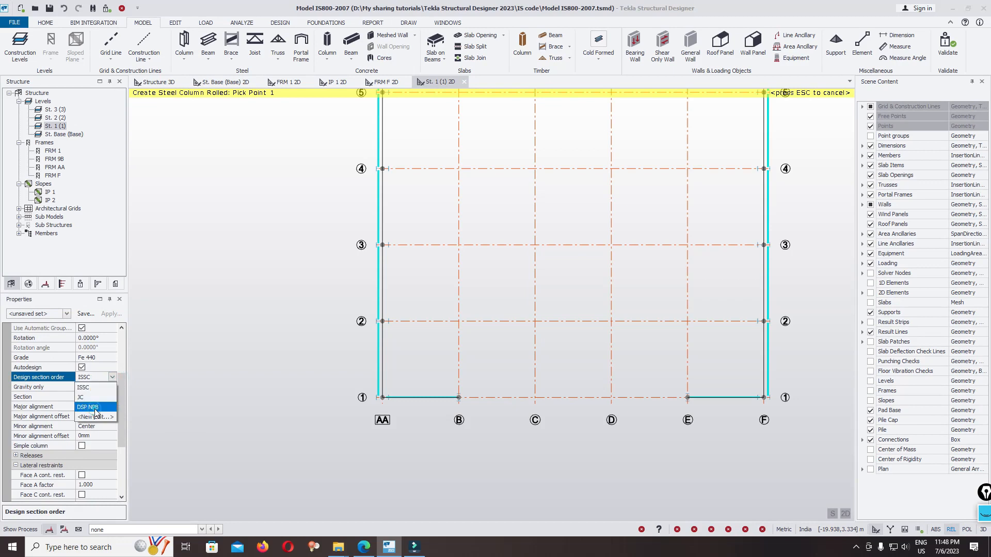
{"action": "left_click", "coordinate": [94, 408]}
{"action": "left_click", "coordinate": [112, 397]}
{"action": "left_click", "coordinate": [112, 397]}
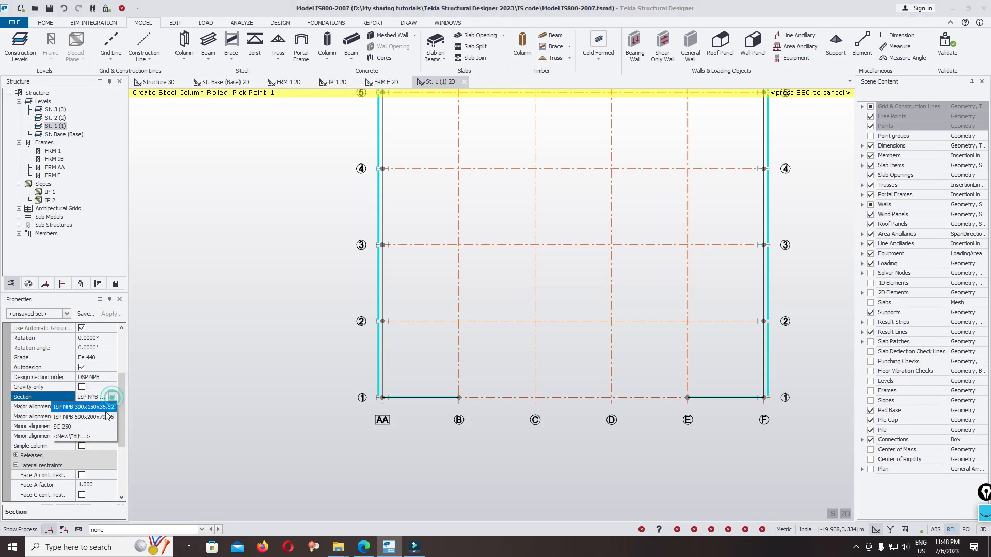
{"action": "left_click", "coordinate": [85, 411]}
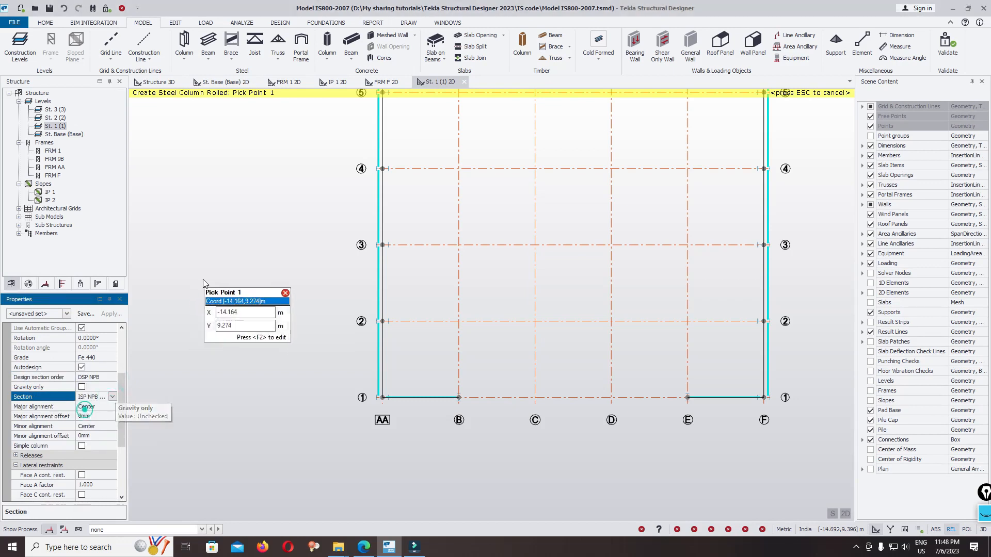
{"action": "left_click_drag", "start_coordinate": [121, 401], "coordinate": [119, 432]}
{"action": "scroll", "coordinate": [457, 268], "scroll_direction": "down", "scroll_amount": 4}
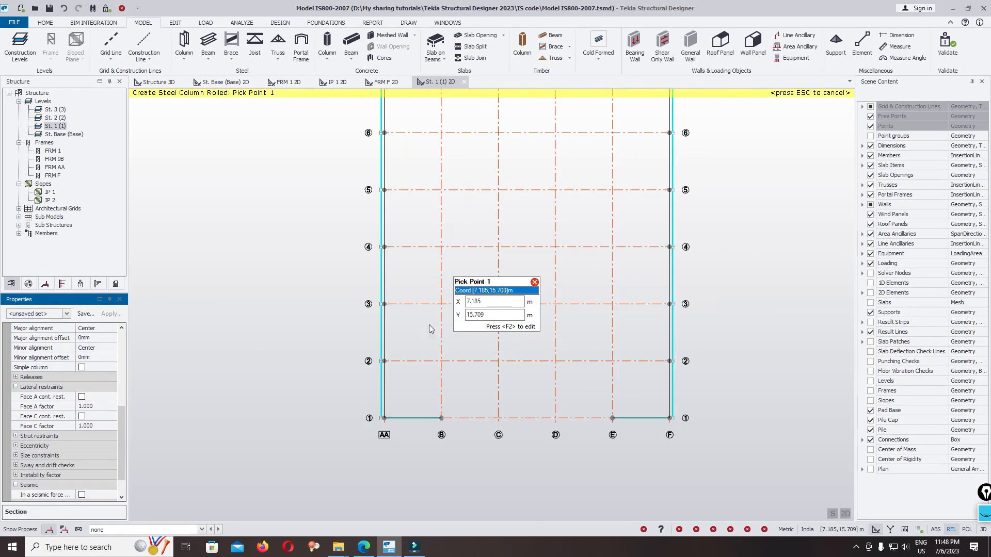
Try placing unrotated columns at grid intersections B to E on lines 2 to 4 and at C and D on line 1
{"action": "scroll", "coordinate": [410, 217], "scroll_direction": "up", "scroll_amount": 2}
{"action": "left_click_drag", "start_coordinate": [412, 215], "coordinate": [640, 385]}
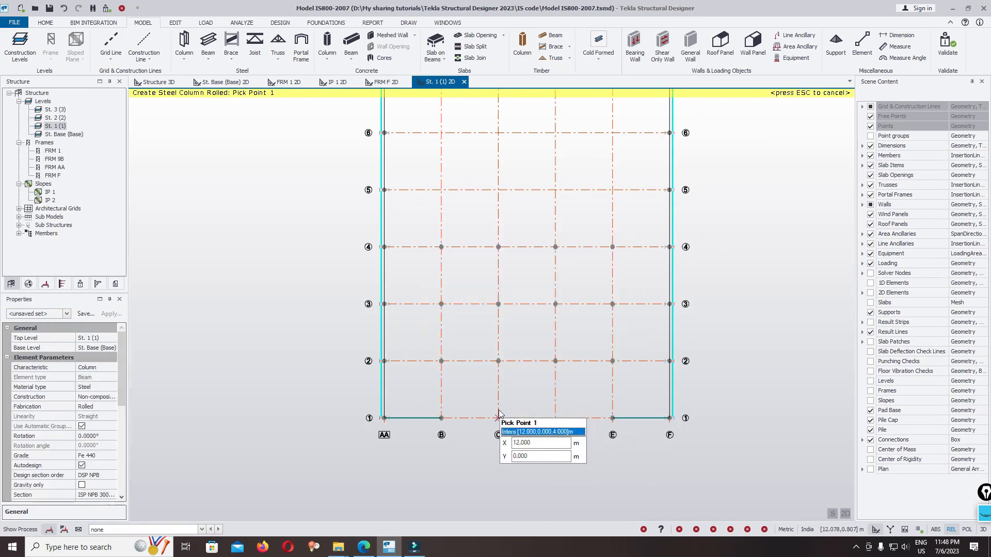
{"action": "left_click_drag", "start_coordinate": [470, 396], "coordinate": [582, 431]}
{"action": "scroll", "coordinate": [581, 309], "scroll_direction": "up", "scroll_amount": 4}
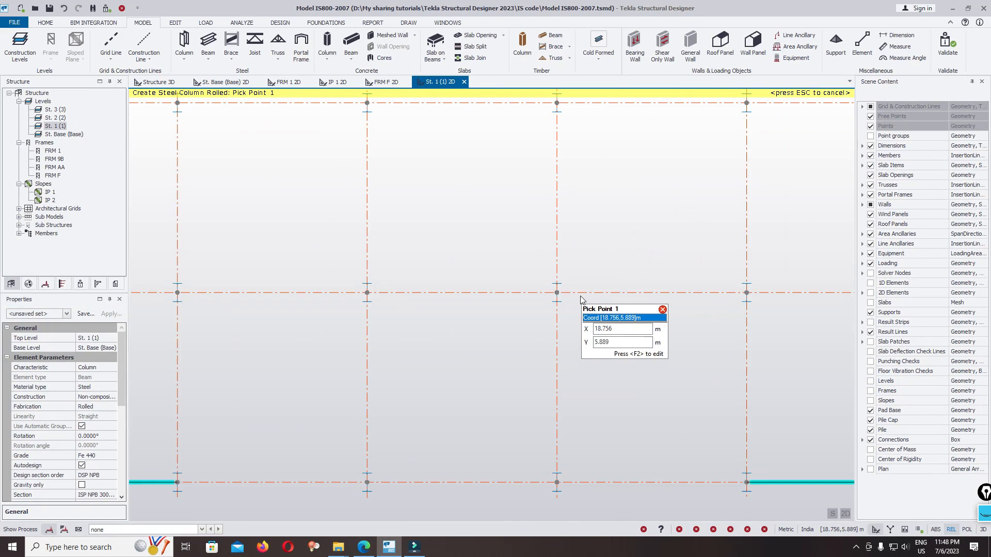
{"action": "scroll", "coordinate": [582, 295], "scroll_direction": "down", "scroll_amount": 2}
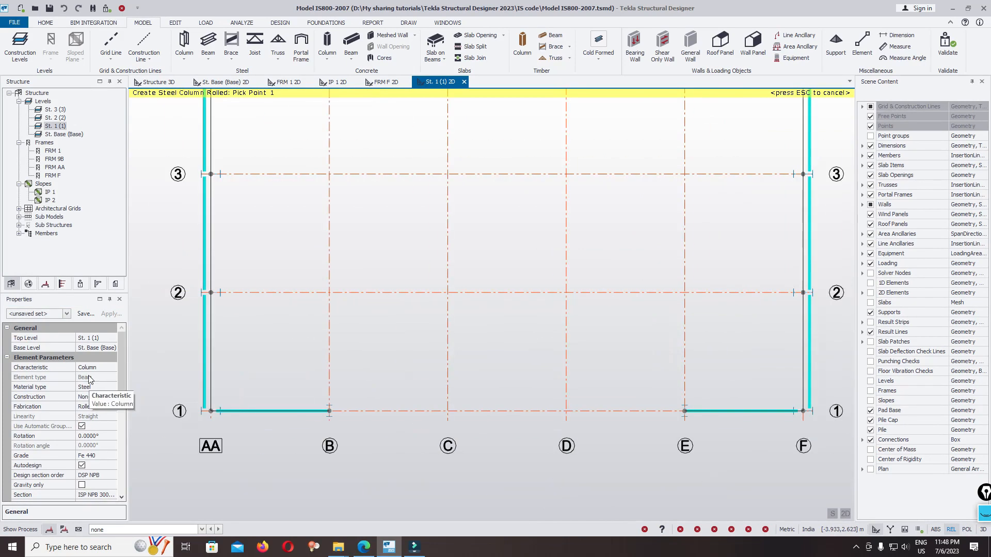
Set the column rotation to 90° and place columns at B to E on grid lines 2 to 4 and at C and D on line 1
{"action": "left_click", "coordinate": [105, 438]}
{"action": "left_click", "coordinate": [112, 436]}
{"action": "left_click", "coordinate": [84, 457]}
{"action": "scroll", "coordinate": [506, 369], "scroll_direction": "down", "scroll_amount": 3}
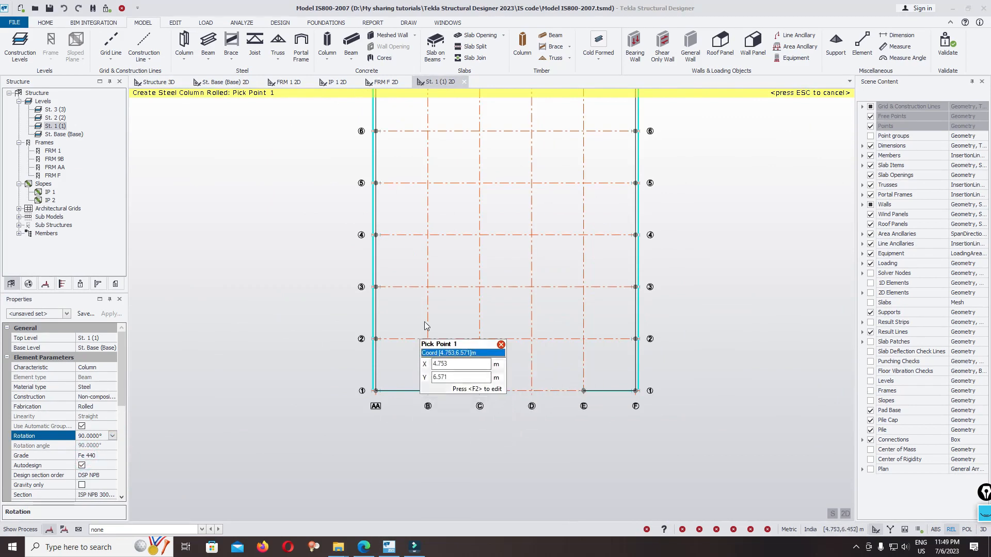
{"action": "left_click_drag", "start_coordinate": [396, 223], "coordinate": [614, 373]}
{"action": "left_click_drag", "start_coordinate": [455, 372], "coordinate": [556, 424]}
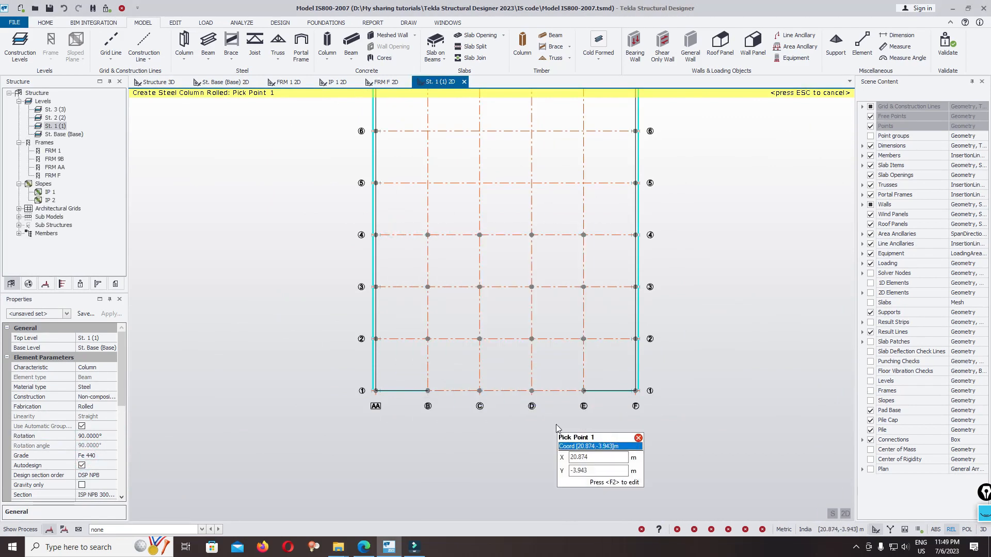
Start a rolled steel beam, try composite construction, and set the construction back to Non-composite beam
{"action": "left_click", "coordinate": [208, 40]}
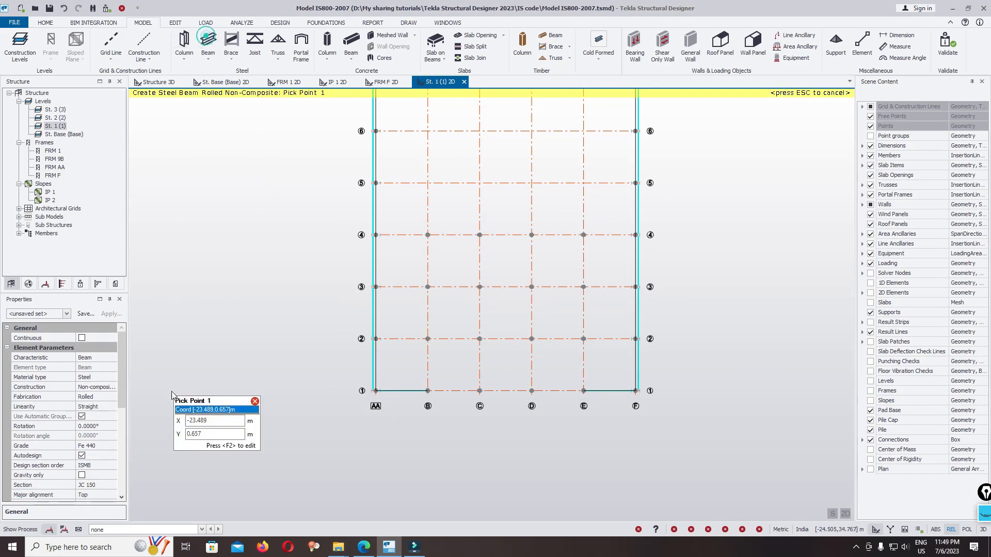
{"action": "left_click", "coordinate": [114, 391]}
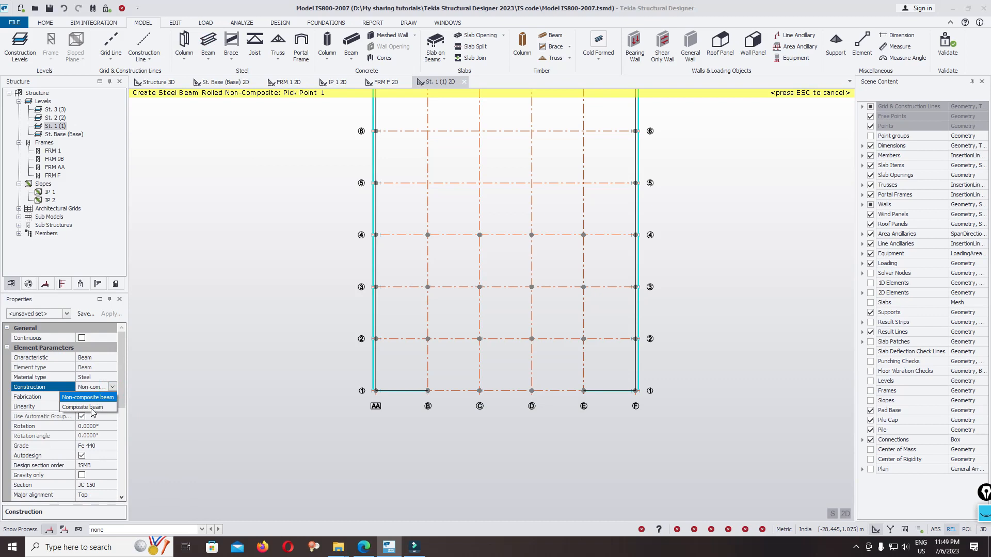
{"action": "left_click", "coordinate": [91, 408]}
{"action": "scroll", "coordinate": [122, 381], "scroll_direction": "down", "scroll_amount": 1}
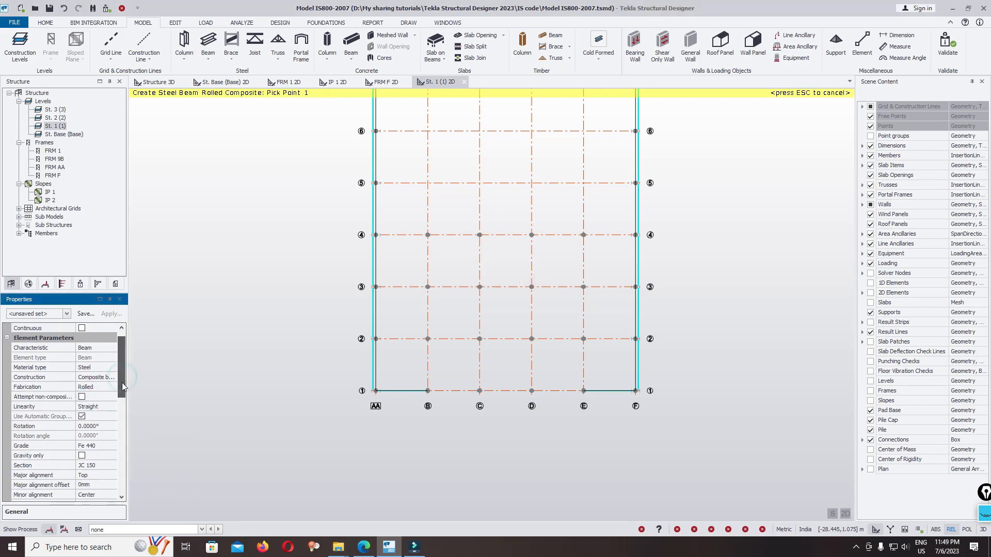
{"action": "scroll", "coordinate": [121, 382], "scroll_direction": "down", "scroll_amount": 1}
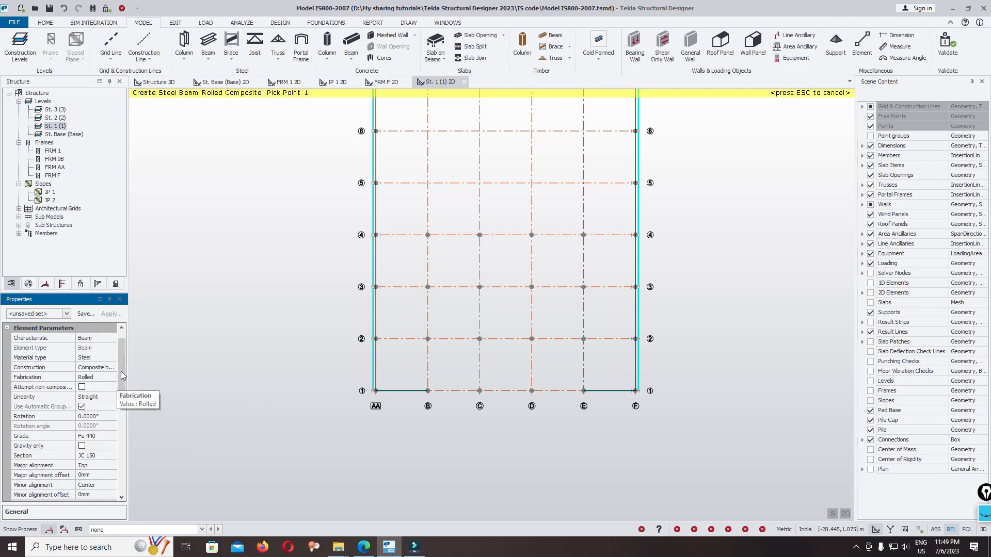
{"action": "left_click", "coordinate": [103, 368]}
{"action": "left_click", "coordinate": [111, 367]}
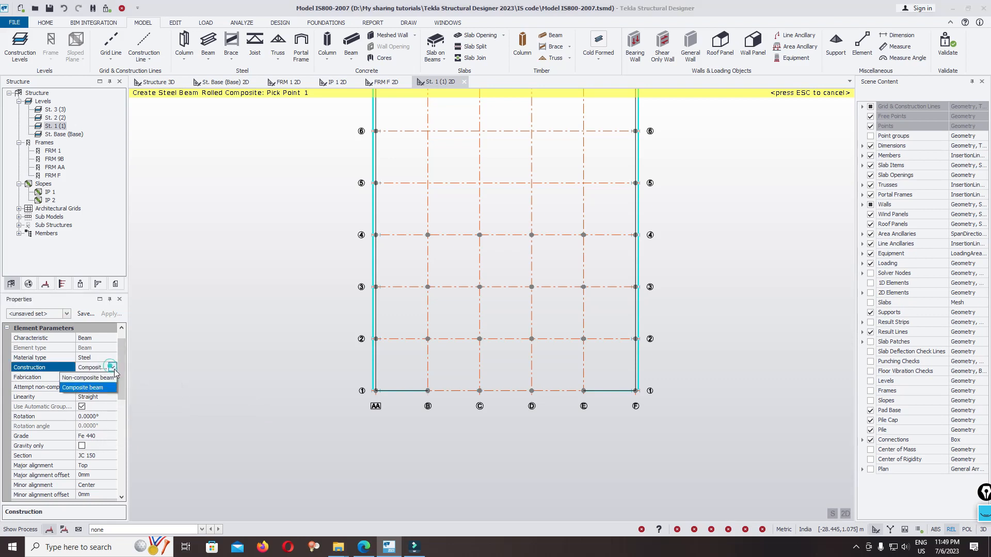
{"action": "left_click", "coordinate": [73, 378]}
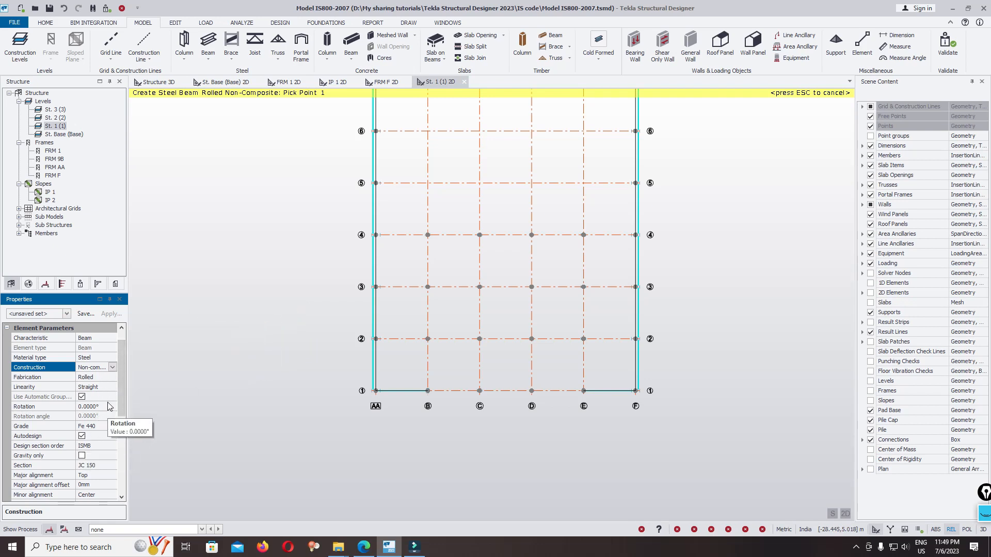
Set the beam section to the listed ISP NPB 500 profile and check the available steel grades
{"action": "scroll", "coordinate": [119, 402], "scroll_direction": "down", "scroll_amount": 2}
{"action": "left_click", "coordinate": [112, 419]}
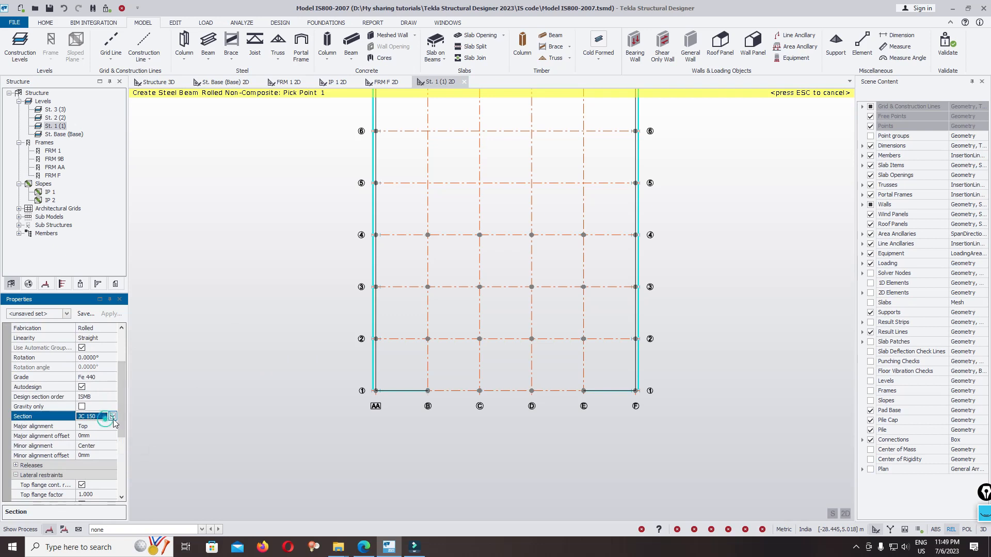
{"action": "left_click", "coordinate": [112, 417]}
{"action": "left_click", "coordinate": [84, 446]}
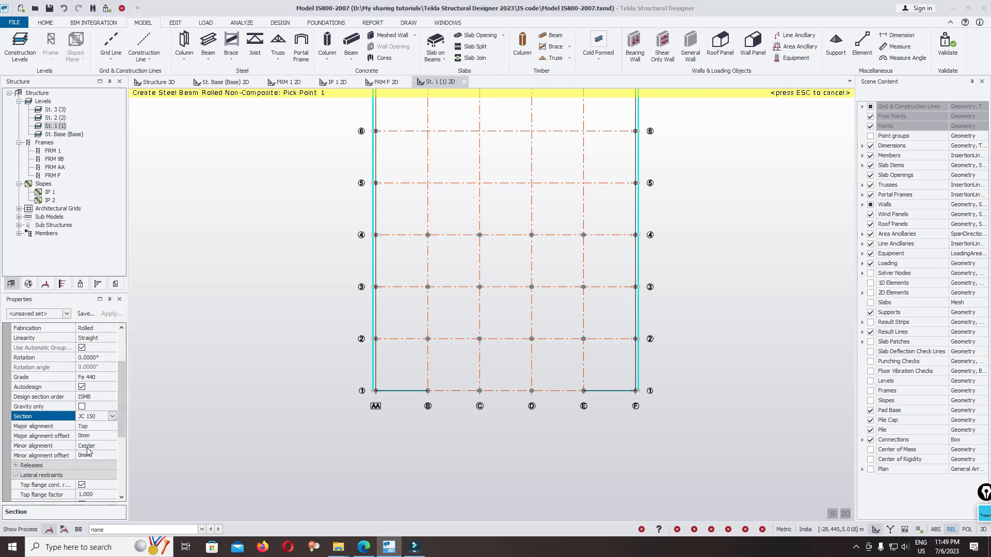
{"action": "left_click", "coordinate": [112, 378]}
{"action": "left_click", "coordinate": [113, 377]}
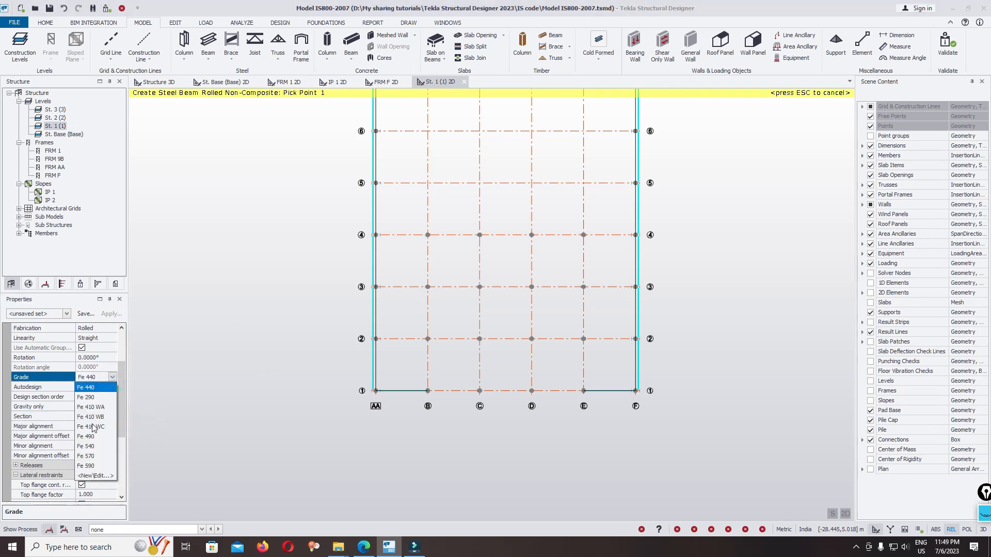
{"action": "left_click", "coordinate": [111, 378]}
Set the beam's design section order to DSP NPB and its section to ISP NPB 300x150x36.52 from Narrow Flange Parallel Beams (SAIL)
{"action": "left_click", "coordinate": [110, 397]}
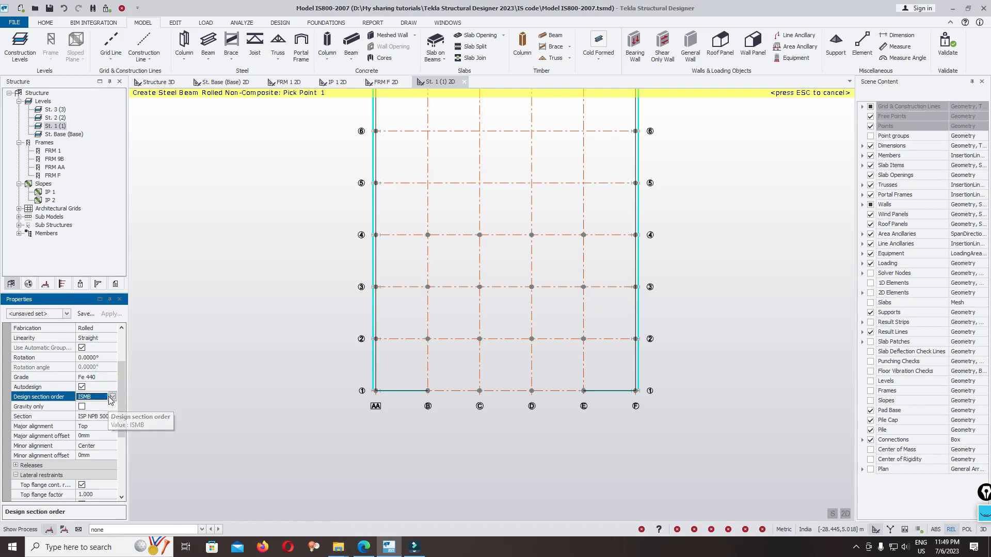
{"action": "left_click", "coordinate": [111, 396]}
{"action": "left_click", "coordinate": [87, 426]}
{"action": "left_click", "coordinate": [111, 416]}
{"action": "left_click", "coordinate": [113, 416]}
{"action": "left_click", "coordinate": [92, 454]}
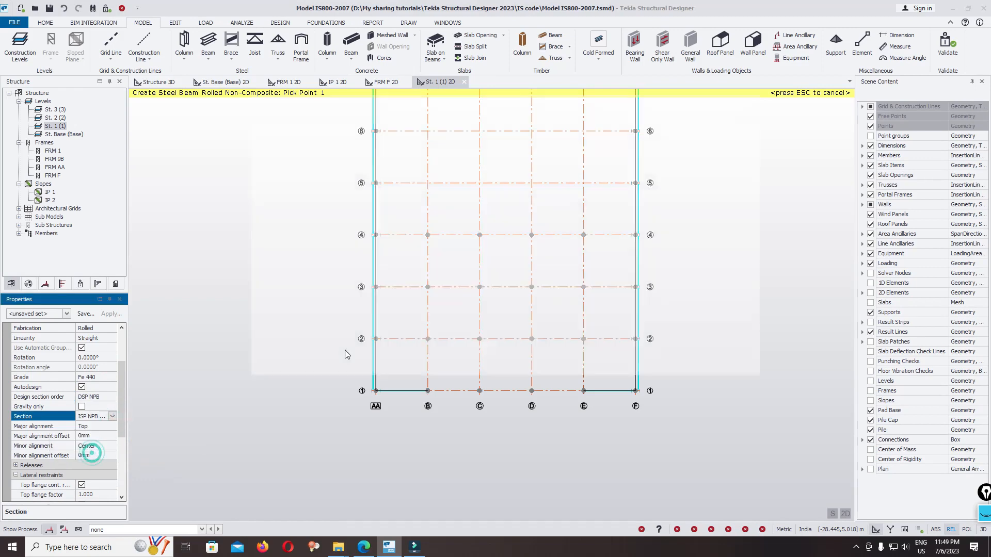
{"action": "left_click", "coordinate": [420, 201]}
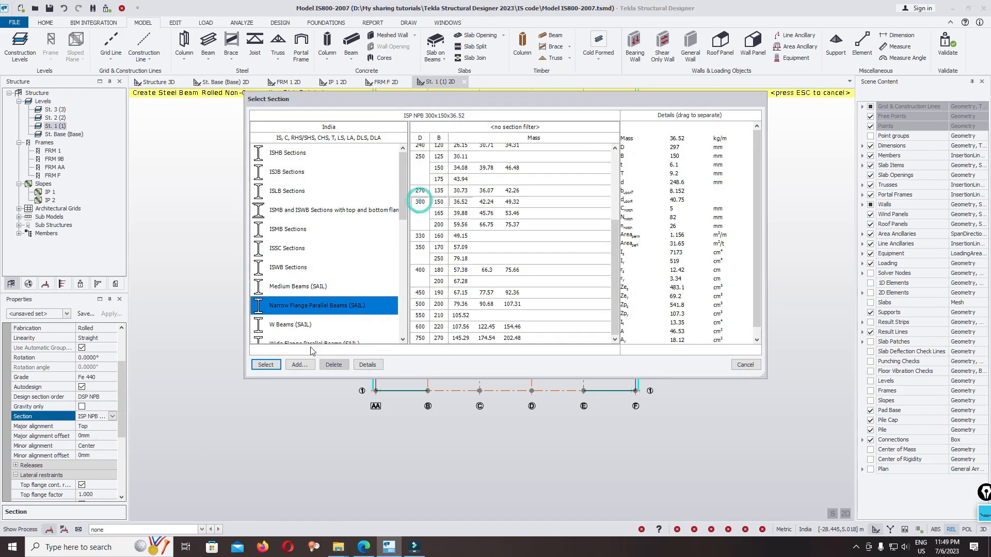
{"action": "left_click", "coordinate": [266, 365]}
Create beams along grid lines 4, 3 and 2 from AA to F, and along grid line 1 between B and E
{"action": "scroll", "coordinate": [413, 176], "scroll_direction": "up", "scroll_amount": 3}
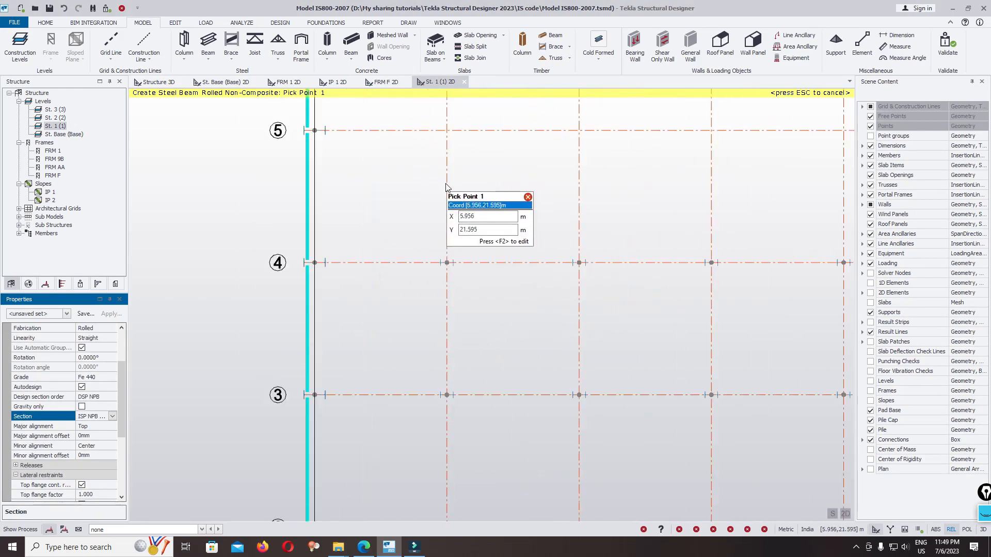
{"action": "scroll", "coordinate": [478, 295], "scroll_direction": "down", "scroll_amount": 5}
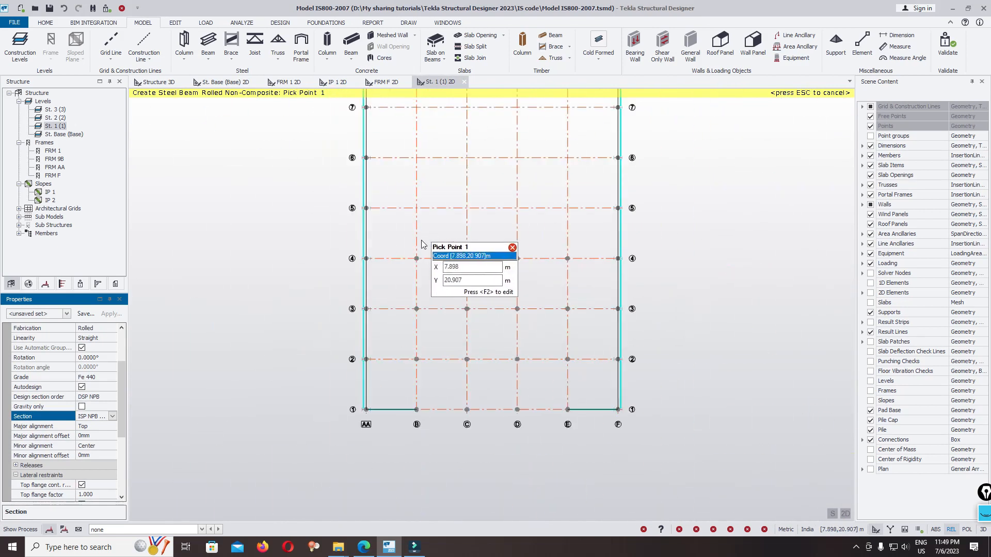
{"action": "left_click_drag", "start_coordinate": [332, 234], "coordinate": [738, 284]}
{"action": "left_click_drag", "start_coordinate": [318, 277], "coordinate": [754, 335]}
{"action": "left_click_drag", "start_coordinate": [294, 334], "coordinate": [733, 386]}
{"action": "left_click_drag", "start_coordinate": [401, 394], "coordinate": [581, 432]}
Create beams along grid lines B, C, D and E between grid lines 1 and 4
{"action": "left_click_drag", "start_coordinate": [403, 241], "coordinate": [457, 438]}
{"action": "left_click_drag", "start_coordinate": [436, 239], "coordinate": [488, 436]}
{"action": "left_click_drag", "start_coordinate": [495, 244], "coordinate": [530, 459]}
{"action": "left_click_drag", "start_coordinate": [551, 237], "coordinate": [578, 438]}
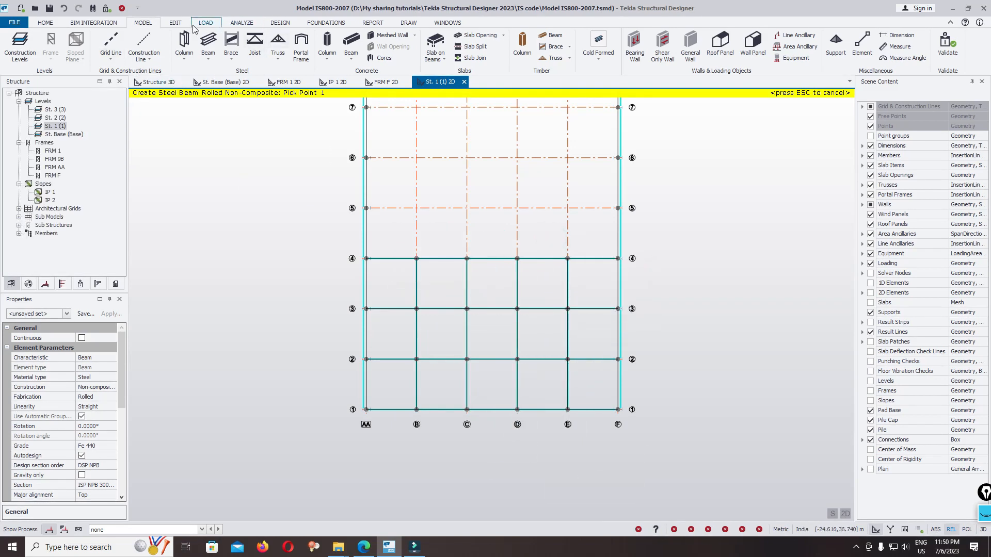
Set up infill creation with 3 perpendicular beams per bay and the DSP NPB design section order
{"action": "left_click", "coordinate": [175, 23]}
{"action": "left_click", "coordinate": [379, 41]}
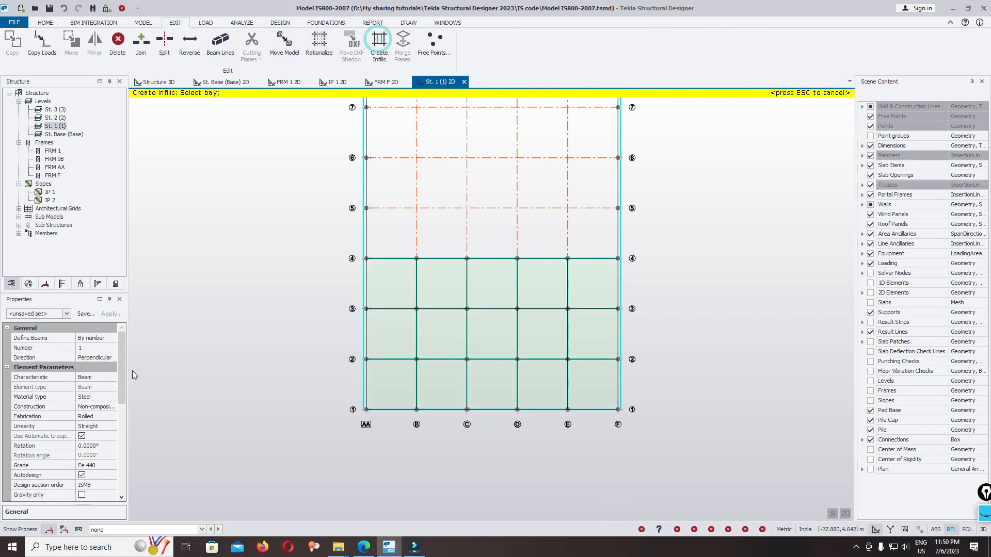
{"action": "left_click", "coordinate": [107, 348]}
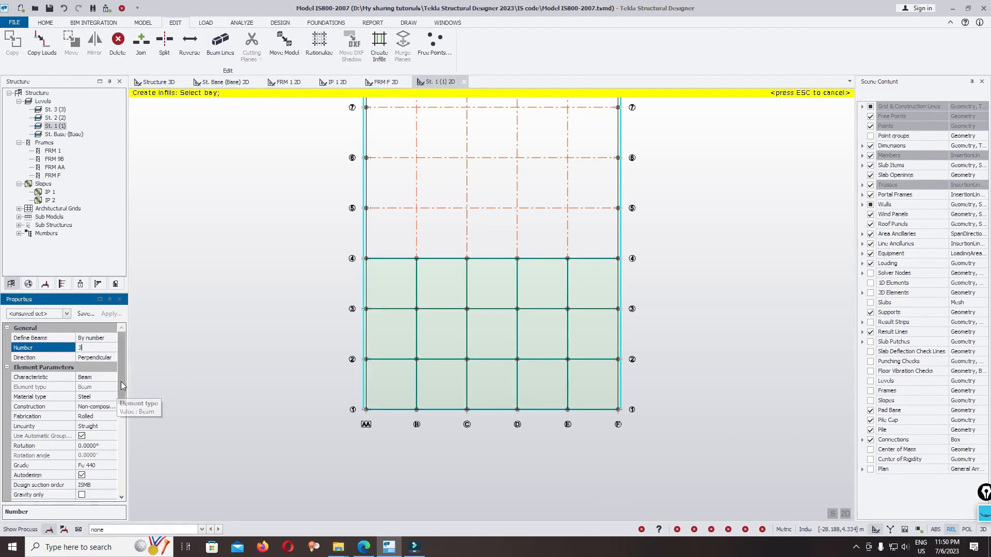
{"action": "scroll", "coordinate": [121, 386], "scroll_direction": "down", "scroll_amount": 3}
{"action": "left_click", "coordinate": [98, 387]}
{"action": "left_click", "coordinate": [111, 387]}
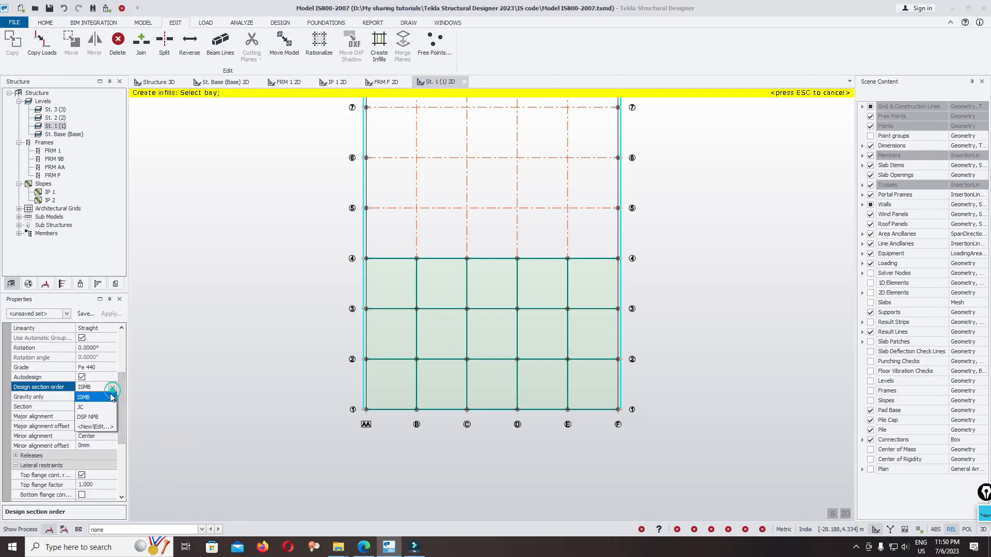
{"action": "left_click", "coordinate": [110, 406]}
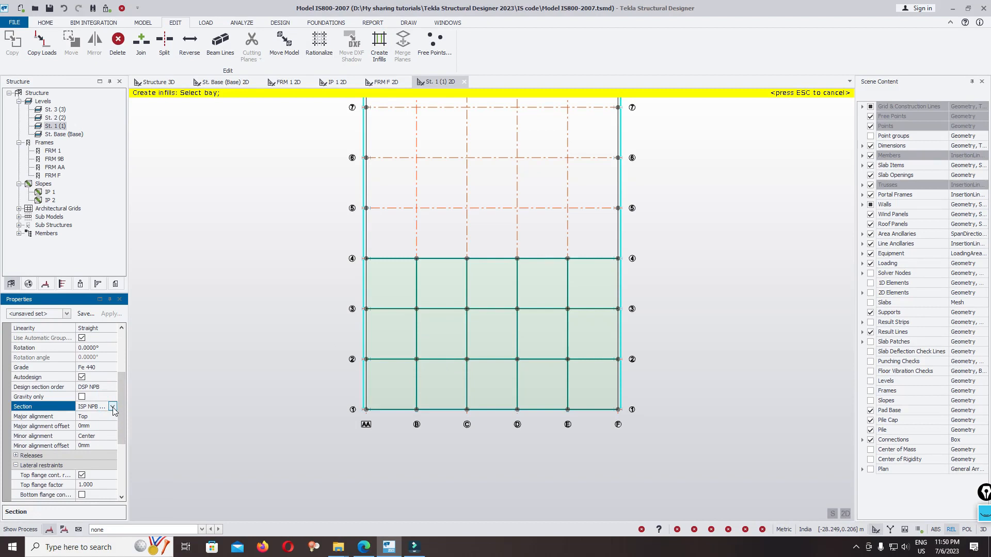
Set the infill beam section to DSP NPB 250x125x30.11 from Narrow Flange Parallel Beams (SAIL)
{"action": "left_click", "coordinate": [112, 407]}
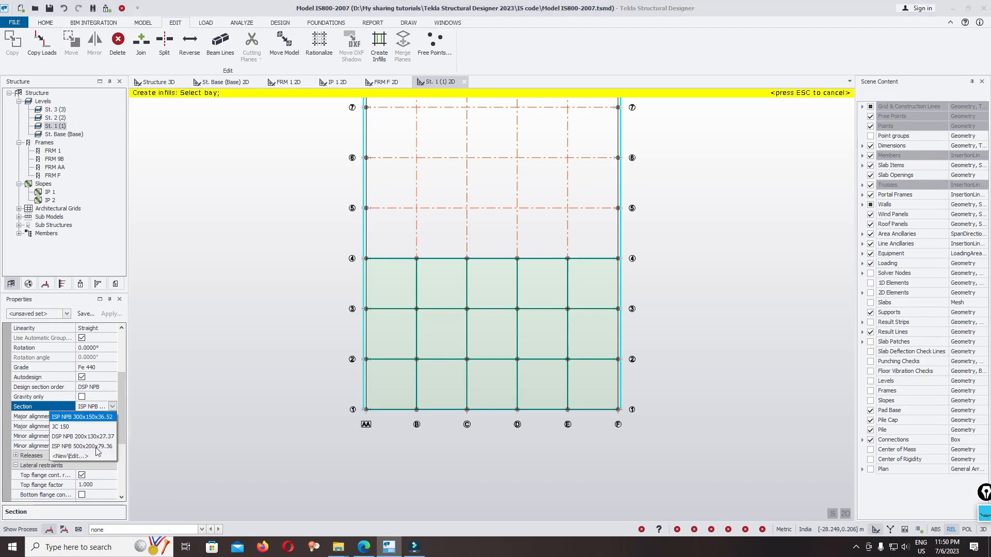
{"action": "left_click", "coordinate": [78, 456]}
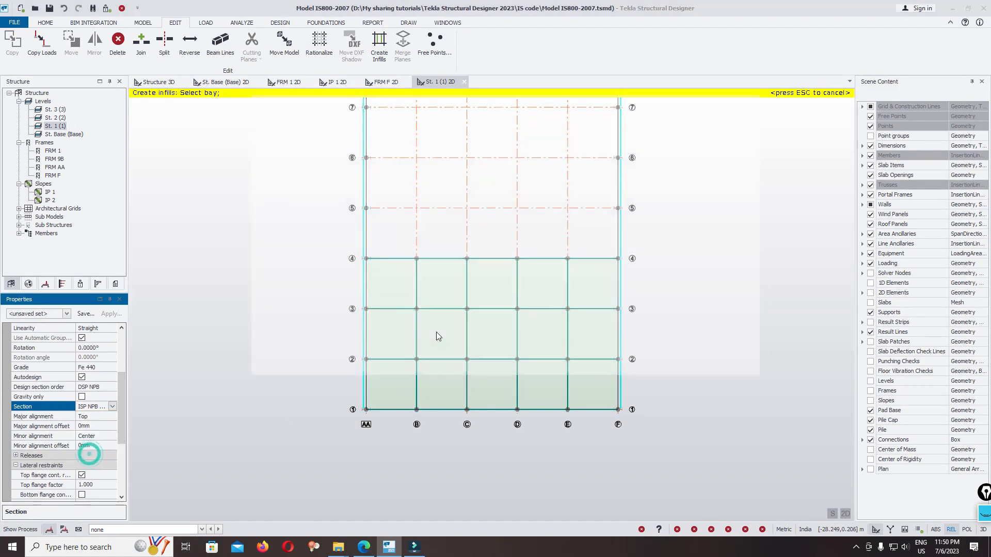
{"action": "scroll", "coordinate": [447, 201], "scroll_direction": "up", "scroll_amount": 3}
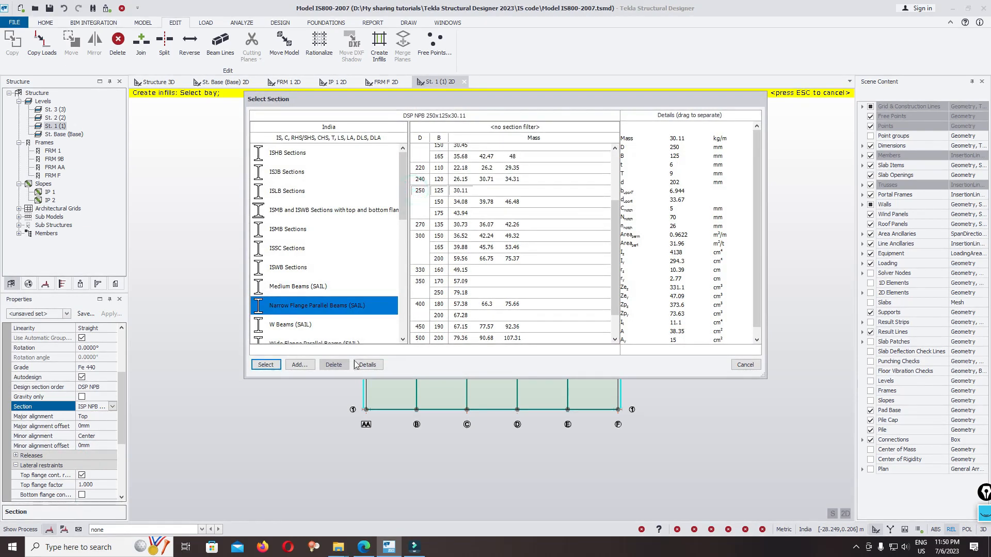
{"action": "left_click", "coordinate": [265, 365]}
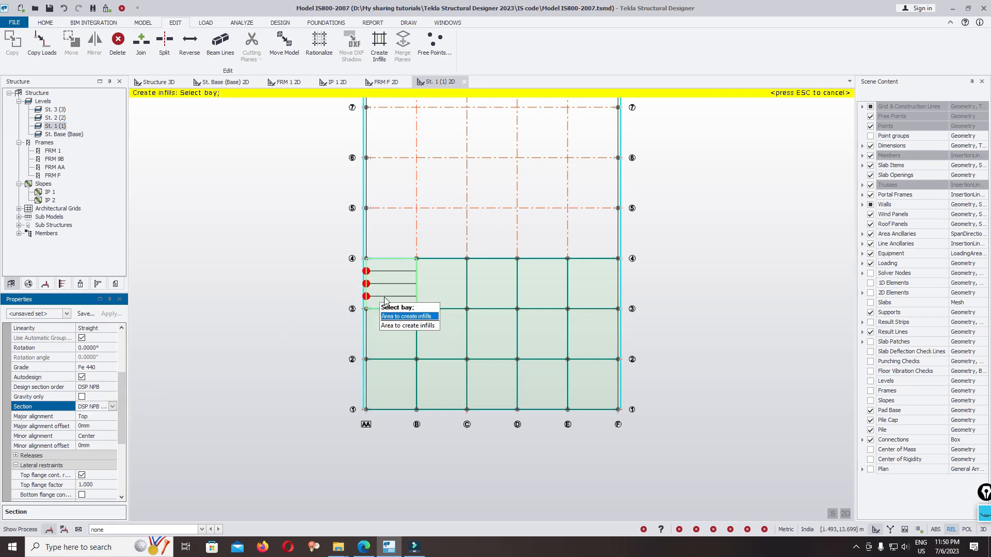
Create infill beams in the five bays between grid lines 3 and 4, from AA to F
{"action": "scroll", "coordinate": [392, 297], "scroll_direction": "up", "scroll_amount": 1}
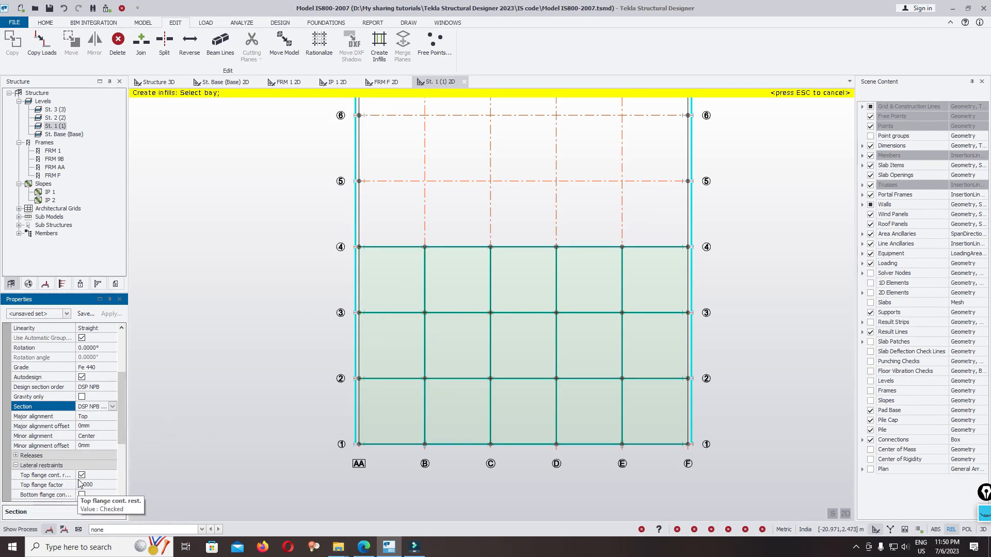
{"action": "left_click", "coordinate": [402, 295]}
{"action": "left_click", "coordinate": [450, 289]}
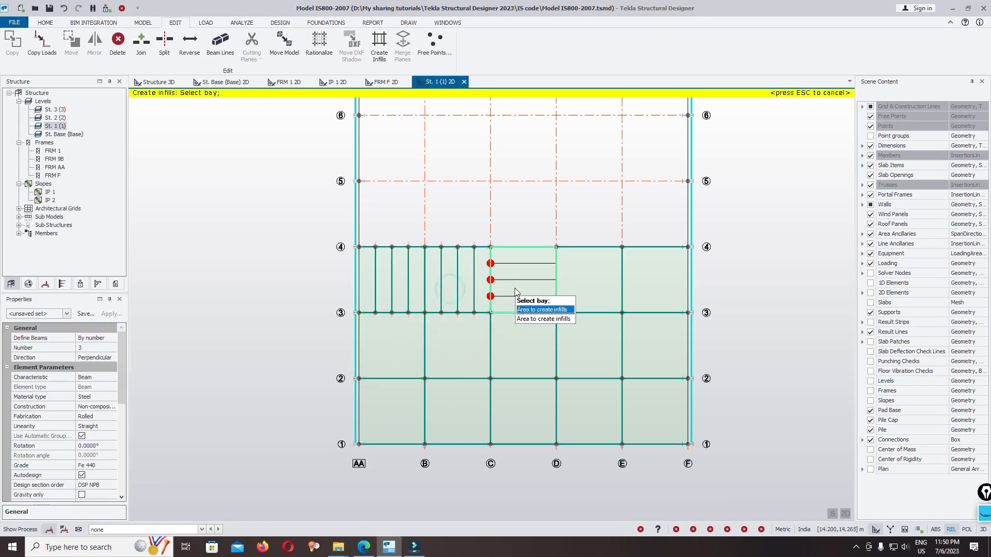
{"action": "left_click", "coordinate": [514, 302]}
{"action": "left_click", "coordinate": [639, 292]}
{"action": "left_click", "coordinate": [657, 287]}
Create infill beams in the five bays between grid lines 2 and 3, from AA to F
{"action": "left_click", "coordinate": [391, 356]}
{"action": "left_click", "coordinate": [448, 357]}
{"action": "left_click", "coordinate": [519, 357]}
{"action": "left_click", "coordinate": [584, 360]}
{"action": "left_click", "coordinate": [645, 358]}
Create infill beams in the five bays between grid lines 1 and 2, from AA to F, and end infill creation
{"action": "left_click", "coordinate": [379, 422]}
{"action": "left_click", "coordinate": [470, 438]}
{"action": "left_click", "coordinate": [526, 447]}
{"action": "left_click", "coordinate": [591, 446]}
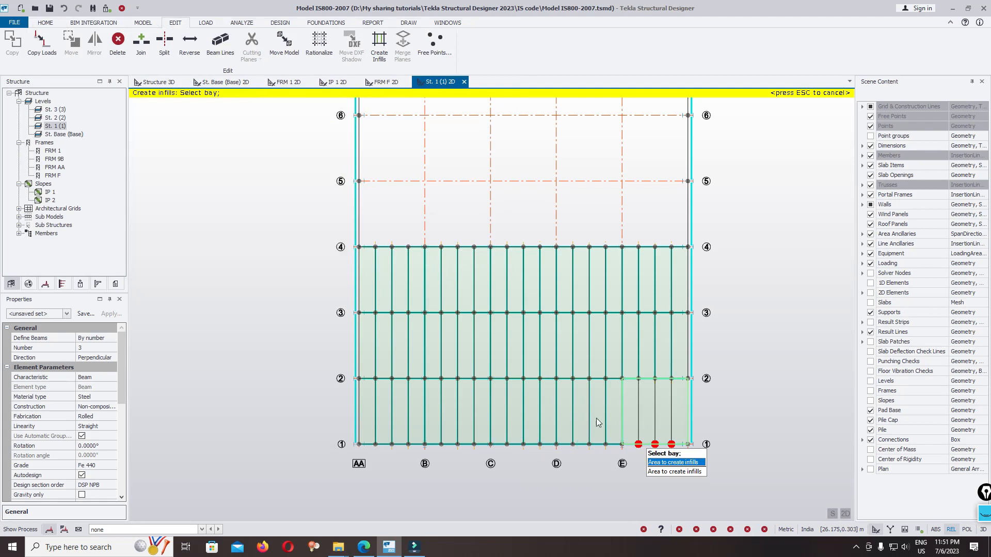
{"action": "left_click", "coordinate": [653, 413]}
{"action": "key", "text": "Escape"}
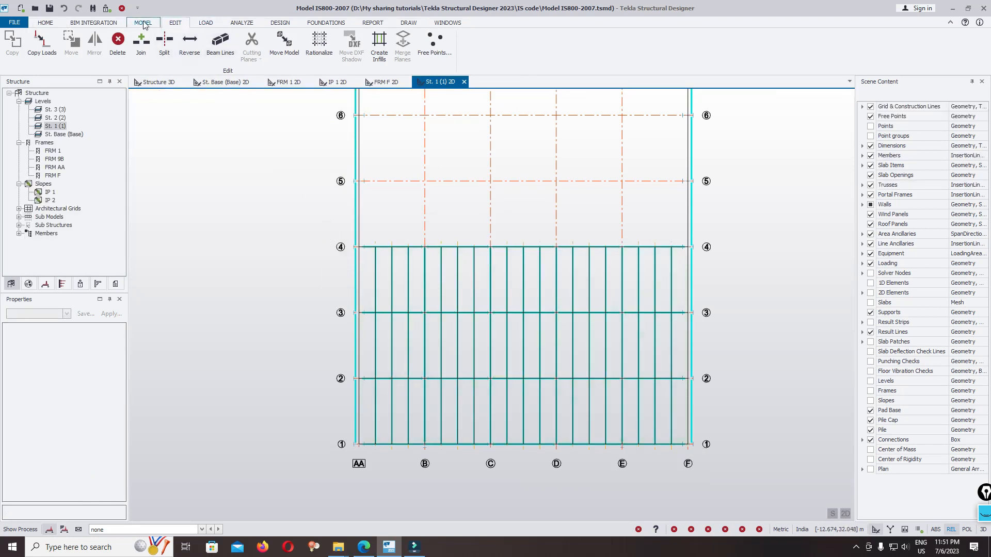
Set up a slab on beams with an overall depth of 130 mm and concrete grade M 25
{"action": "left_click", "coordinate": [143, 23]}
{"action": "left_click", "coordinate": [439, 59]}
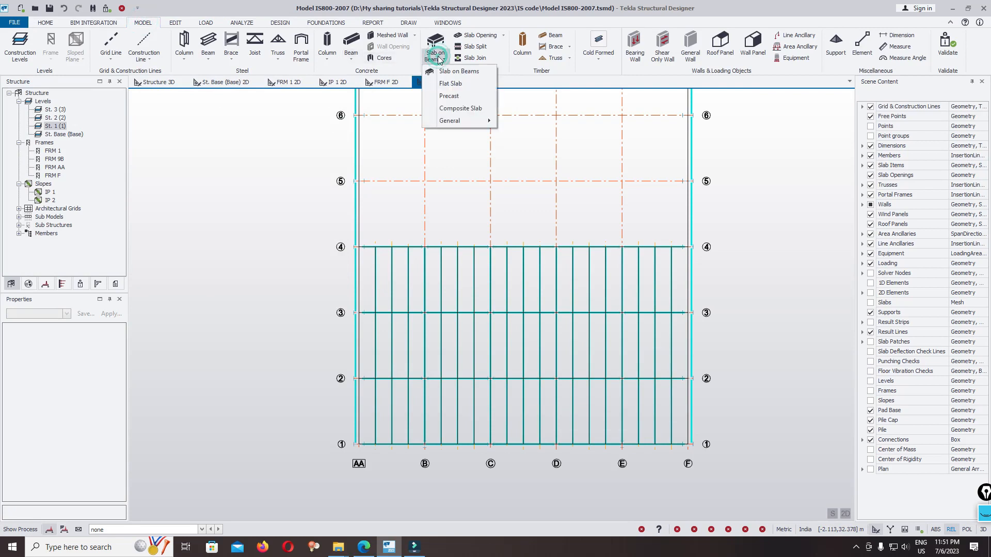
{"action": "left_click", "coordinate": [459, 71]}
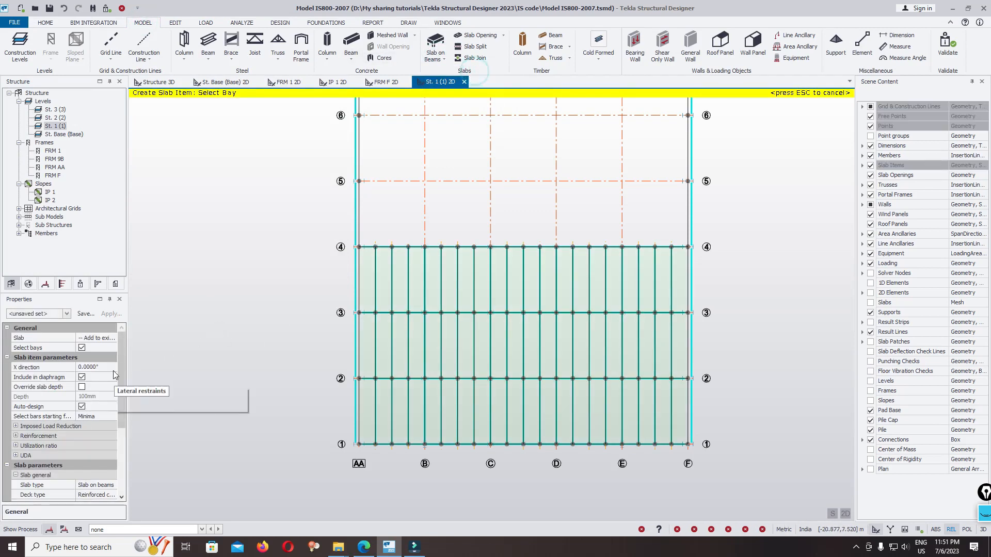
{"action": "left_click_drag", "start_coordinate": [123, 359], "coordinate": [113, 430]}
{"action": "left_click", "coordinate": [103, 415]}
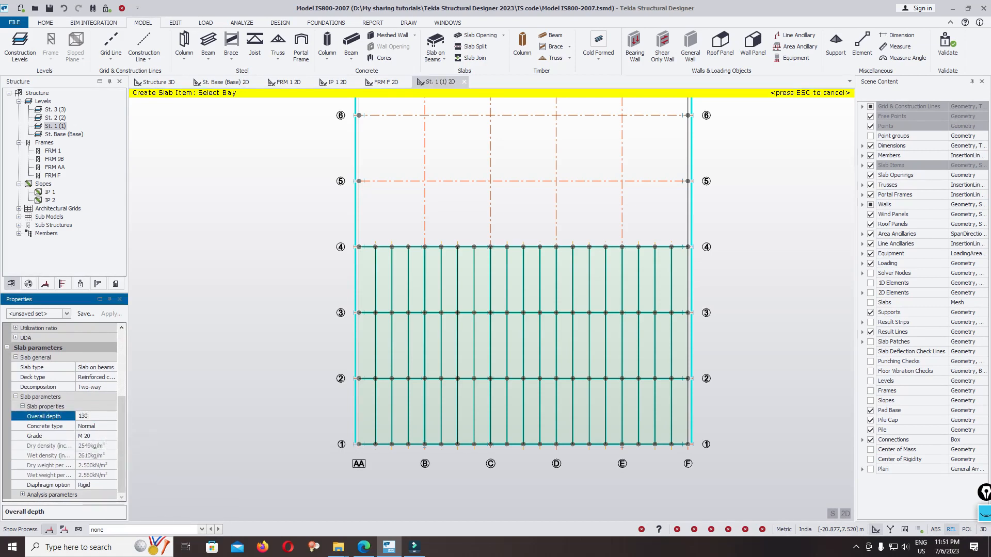
{"action": "key", "text": "Return"}
{"action": "left_click_drag", "start_coordinate": [124, 398], "coordinate": [116, 481]}
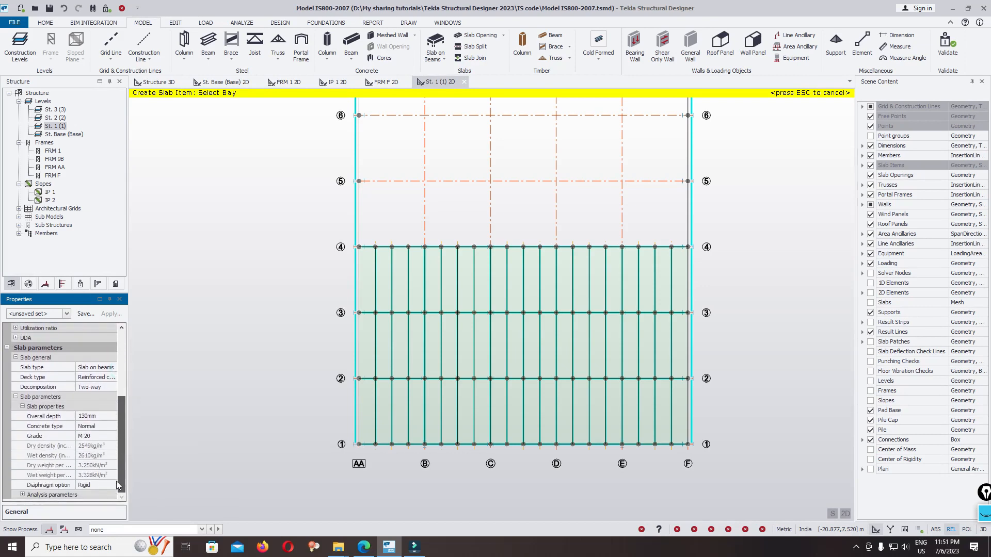
{"action": "left_click", "coordinate": [104, 439]}
{"action": "left_click", "coordinate": [112, 437]}
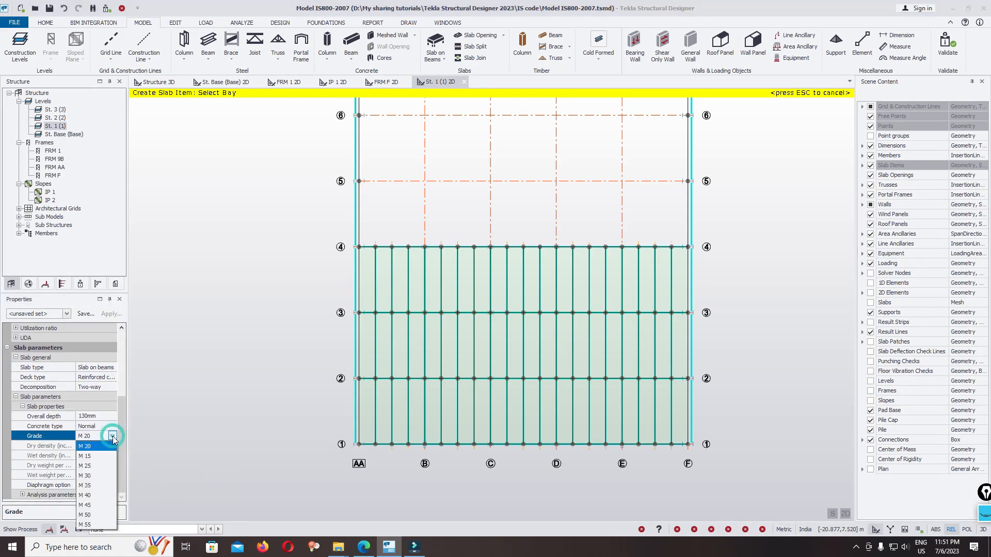
{"action": "left_click", "coordinate": [91, 466]}
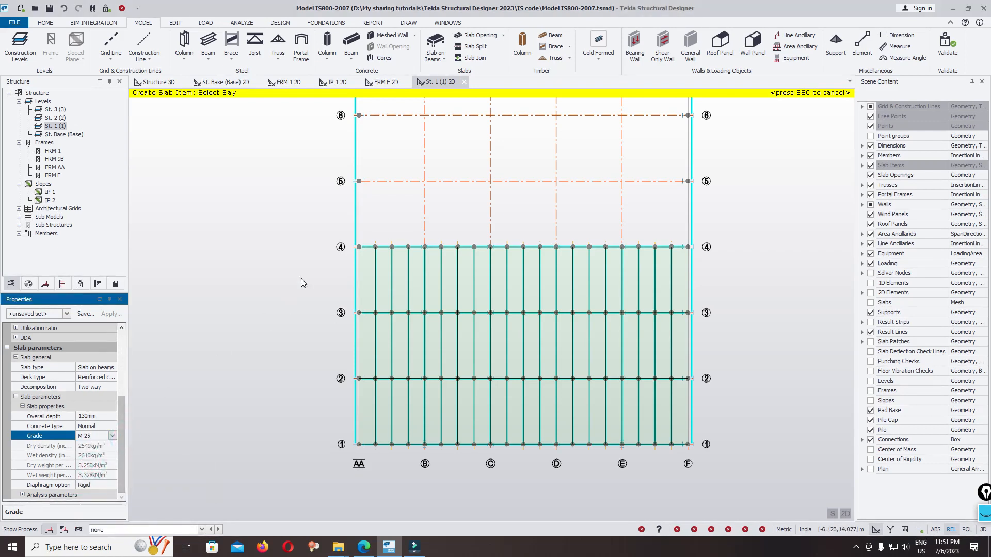
Try to create two-way slab items over all bays between grid lines 1 and 4, from AA to F
{"action": "left_click_drag", "start_coordinate": [341, 228], "coordinate": [699, 451]}
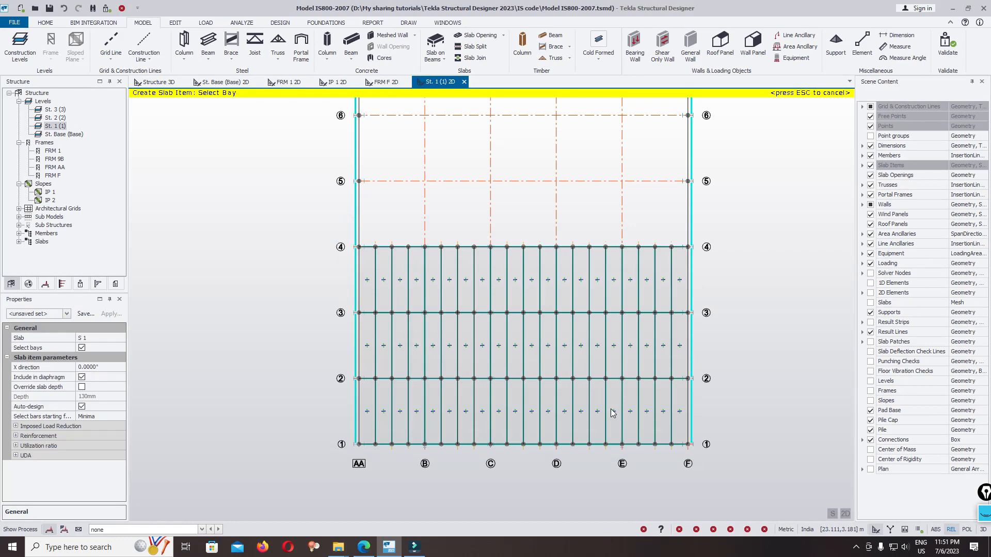
{"action": "scroll", "coordinate": [582, 371], "scroll_direction": "up", "scroll_amount": 5}
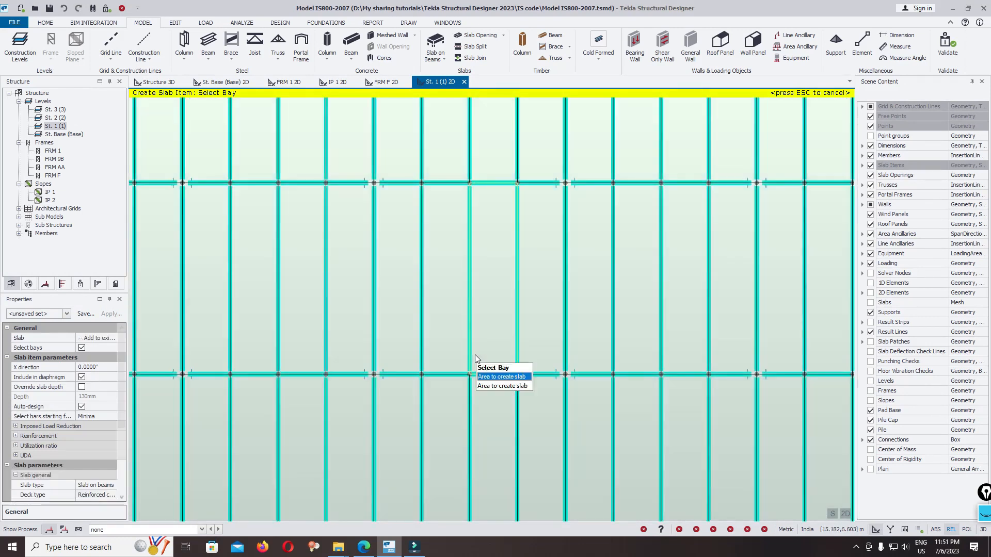
{"action": "left_click", "coordinate": [477, 358]}
Set the slab decomposition to One-way and create slab items over all bays between grid lines 1 and 4, AA to F
{"action": "left_click_drag", "start_coordinate": [118, 383], "coordinate": [116, 435]}
{"action": "left_click", "coordinate": [101, 407]}
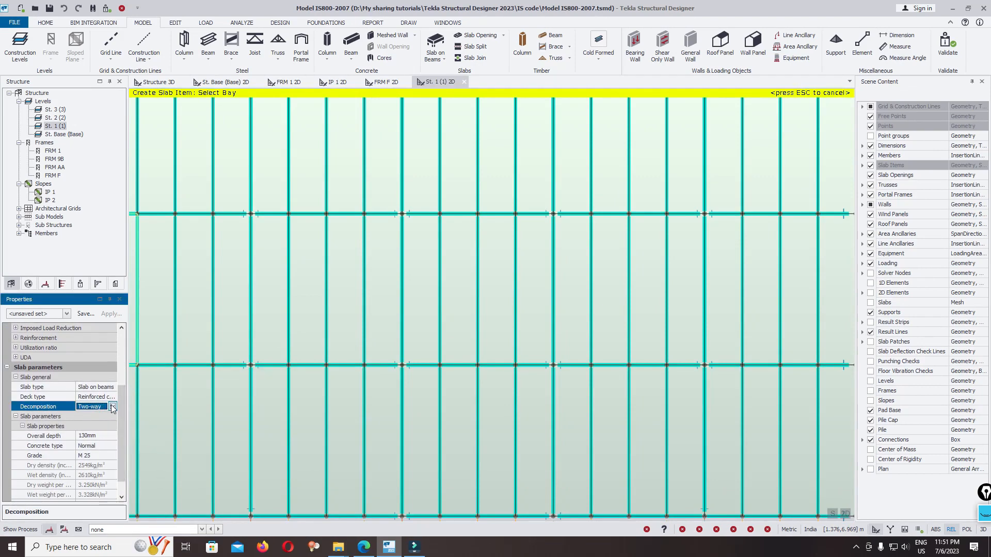
{"action": "left_click", "coordinate": [112, 407]}
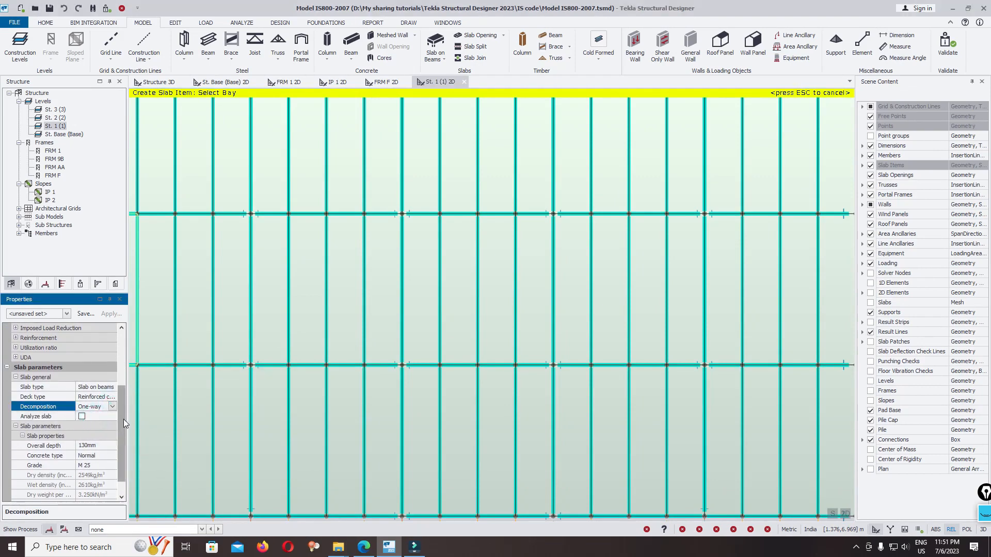
{"action": "left_click_drag", "start_coordinate": [123, 419], "coordinate": [123, 432]}
{"action": "scroll", "coordinate": [519, 258], "scroll_direction": "down", "scroll_amount": 5}
{"action": "scroll", "coordinate": [533, 262], "scroll_direction": "down", "scroll_amount": 1}
{"action": "left_click_drag", "start_coordinate": [365, 178], "coordinate": [649, 351]}
{"action": "scroll", "coordinate": [528, 253], "scroll_direction": "up", "scroll_amount": 3}
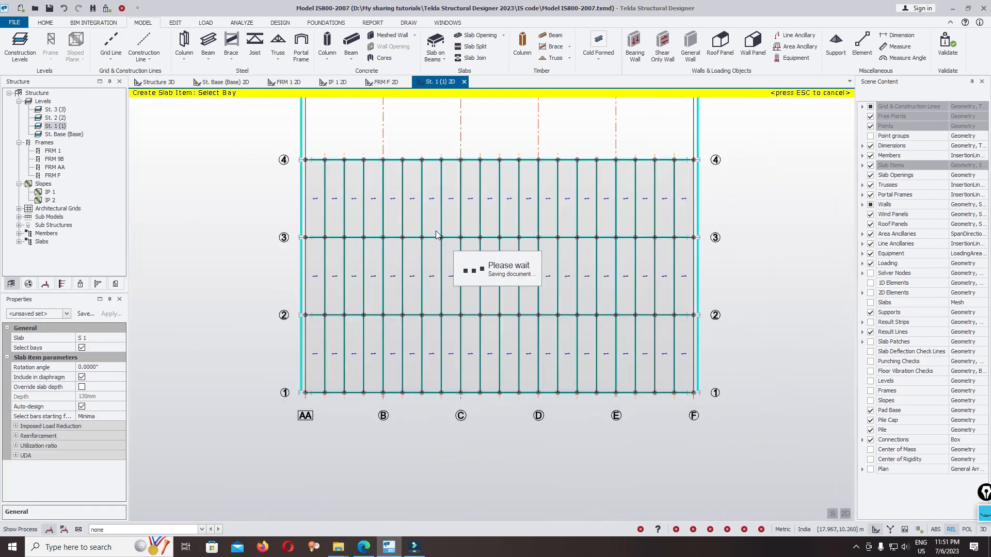
Examine the mezzanine beams and slab within the whole building in the Structure 3D view from several angles
{"action": "left_click", "coordinate": [155, 82]}
{"action": "right_click_drag", "start_coordinate": [383, 431], "coordinate": [495, 421]}
{"action": "scroll", "coordinate": [586, 392], "scroll_direction": "up", "scroll_amount": 3}
{"action": "scroll", "coordinate": [508, 287], "scroll_direction": "up", "scroll_amount": 5}
{"action": "scroll", "coordinate": [603, 351], "scroll_direction": "down", "scroll_amount": 5}
{"action": "scroll", "coordinate": [509, 336], "scroll_direction": "down", "scroll_amount": 3}
{"action": "scroll", "coordinate": [518, 306], "scroll_direction": "down", "scroll_amount": 3}
{"action": "mouse_move", "coordinate": [560, 359]}
{"action": "right_mouse_down"}
{"action": "mouse_move", "coordinate": [515, 415]}
{"action": "mouse_move", "coordinate": [621, 374]}
{"action": "mouse_move", "coordinate": [457, 360]}
{"action": "mouse_move", "coordinate": [542, 367]}
{"action": "right_mouse_up"}
{"action": "scroll", "coordinate": [526, 304], "scroll_direction": "up", "scroll_amount": 6}
{"action": "scroll", "coordinate": [573, 382], "scroll_direction": "down", "scroll_amount": 5}
{"action": "right_click_drag", "start_coordinate": [571, 414], "coordinate": [598, 454]}
{"action": "scroll", "coordinate": [596, 375], "scroll_direction": "up", "scroll_amount": 2}
{"action": "scroll", "coordinate": [547, 444], "scroll_direction": "up", "scroll_amount": 3}
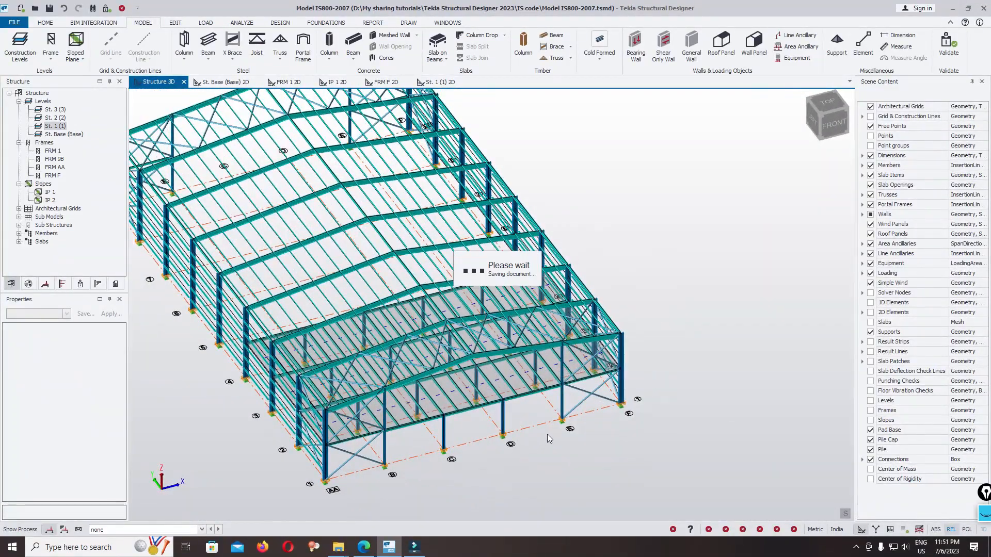
{"action": "scroll", "coordinate": [738, 283], "scroll_direction": "down", "scroll_amount": 3}
{"action": "scroll", "coordinate": [635, 352], "scroll_direction": "up", "scroll_amount": 3}
{"action": "right_click_drag", "start_coordinate": [652, 378], "coordinate": [642, 360]}
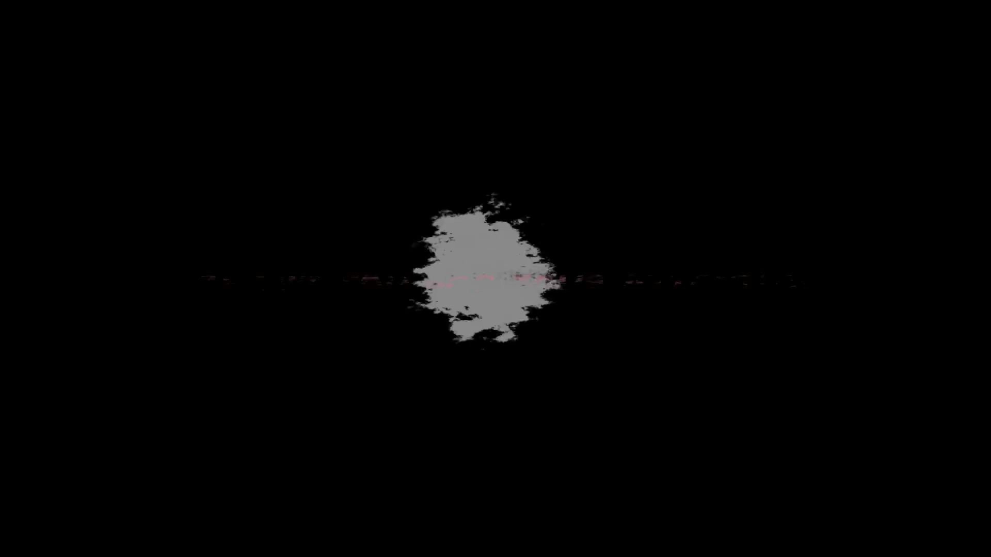